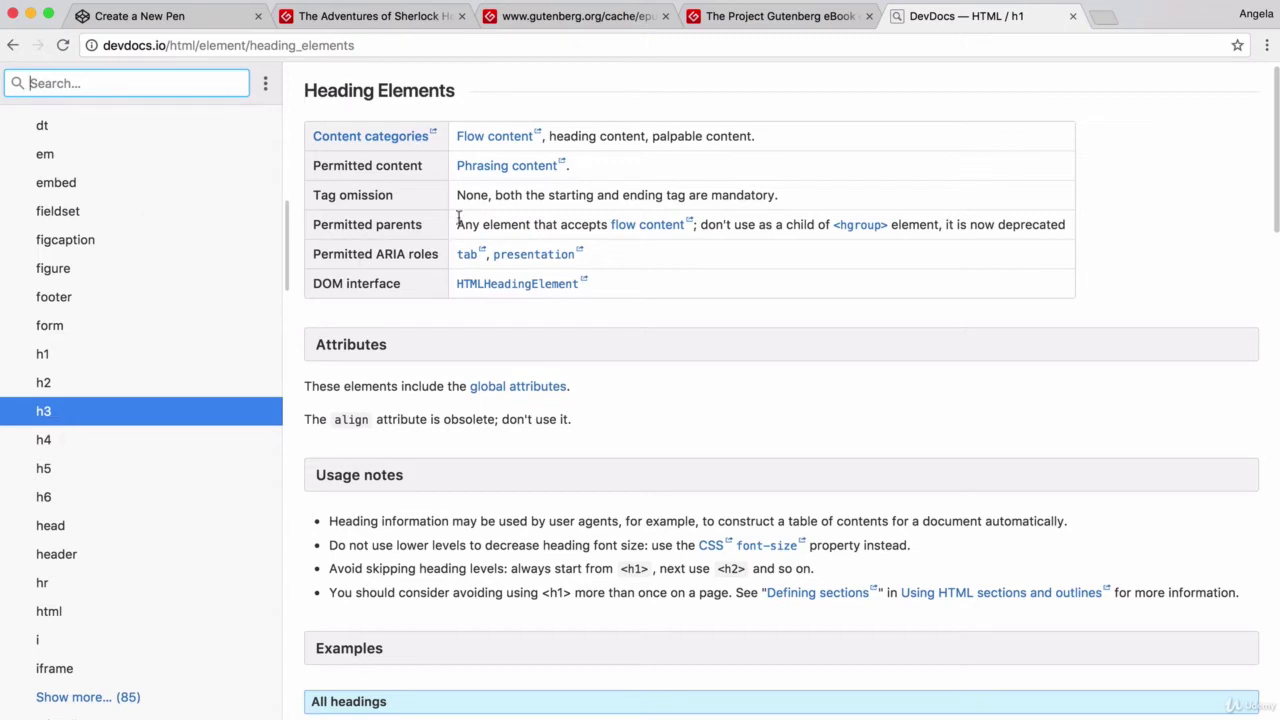
Highlight the heading elements' Tag omission rule: both start and end tags are mandatory
{"action": "left_click", "coordinate": [412, 218]}
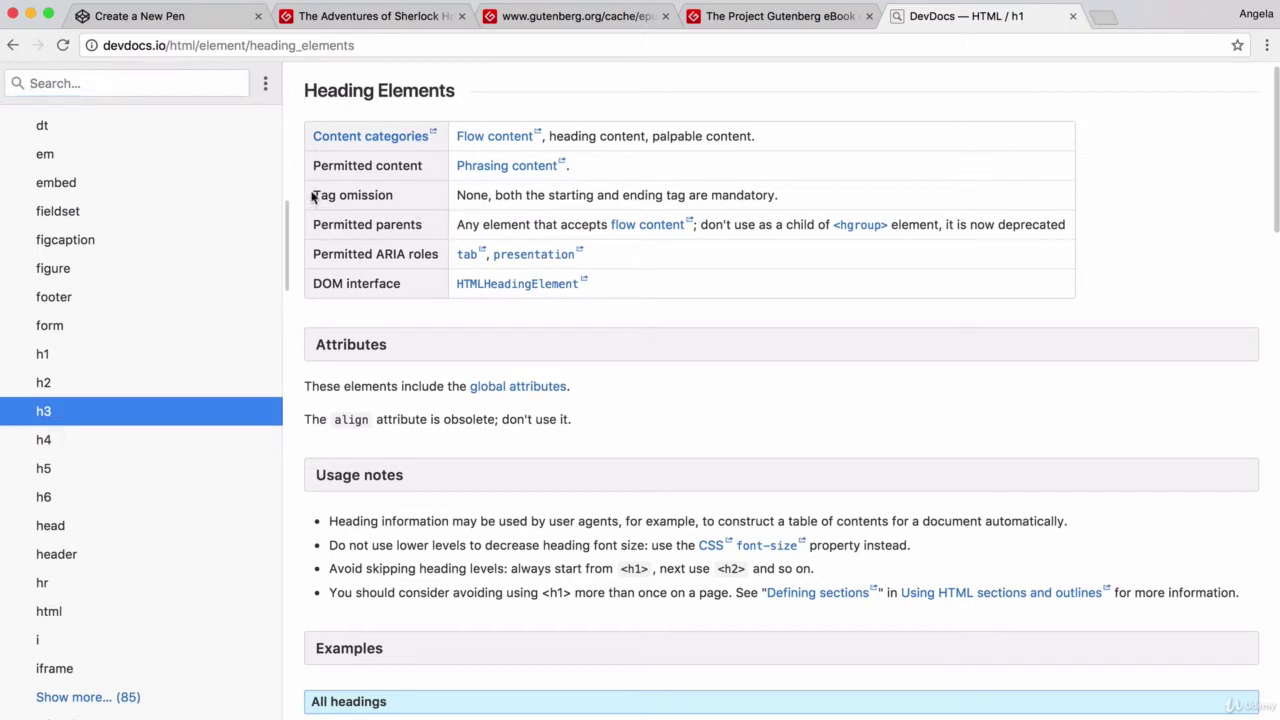
{"action": "left_click_drag", "start_coordinate": [313, 195], "coordinate": [397, 197]}
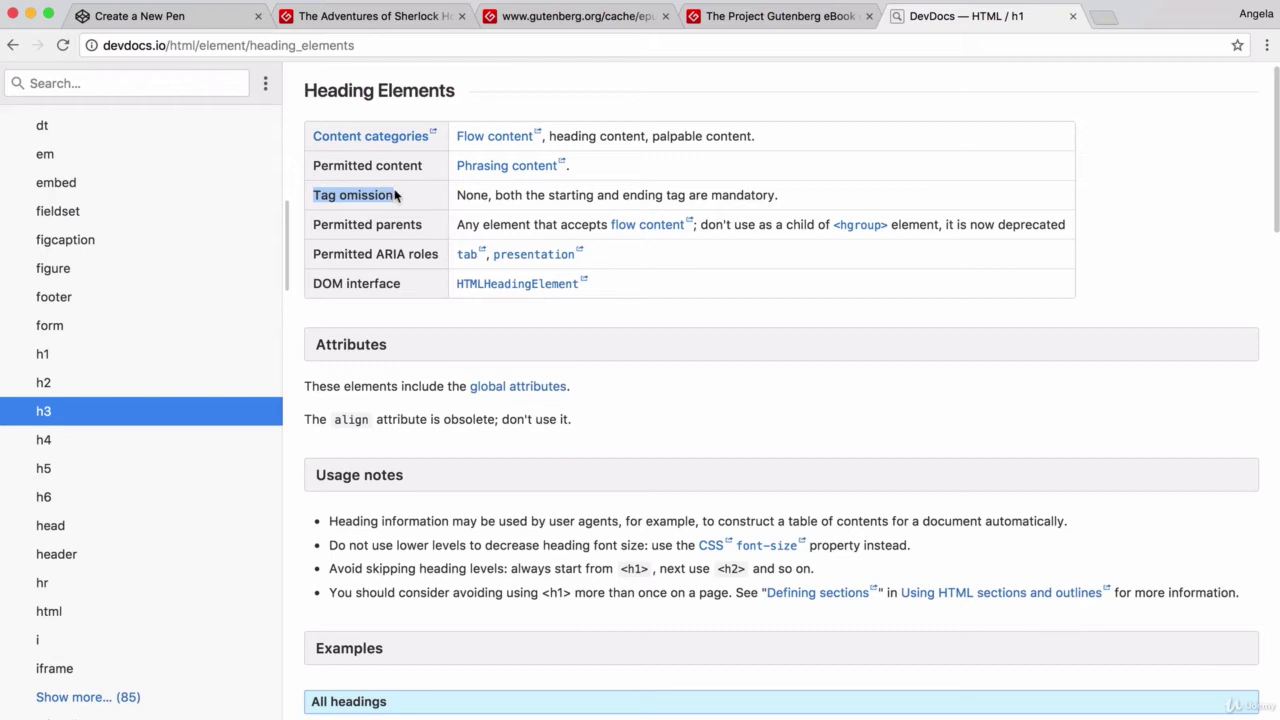
{"action": "left_click", "coordinate": [485, 192]}
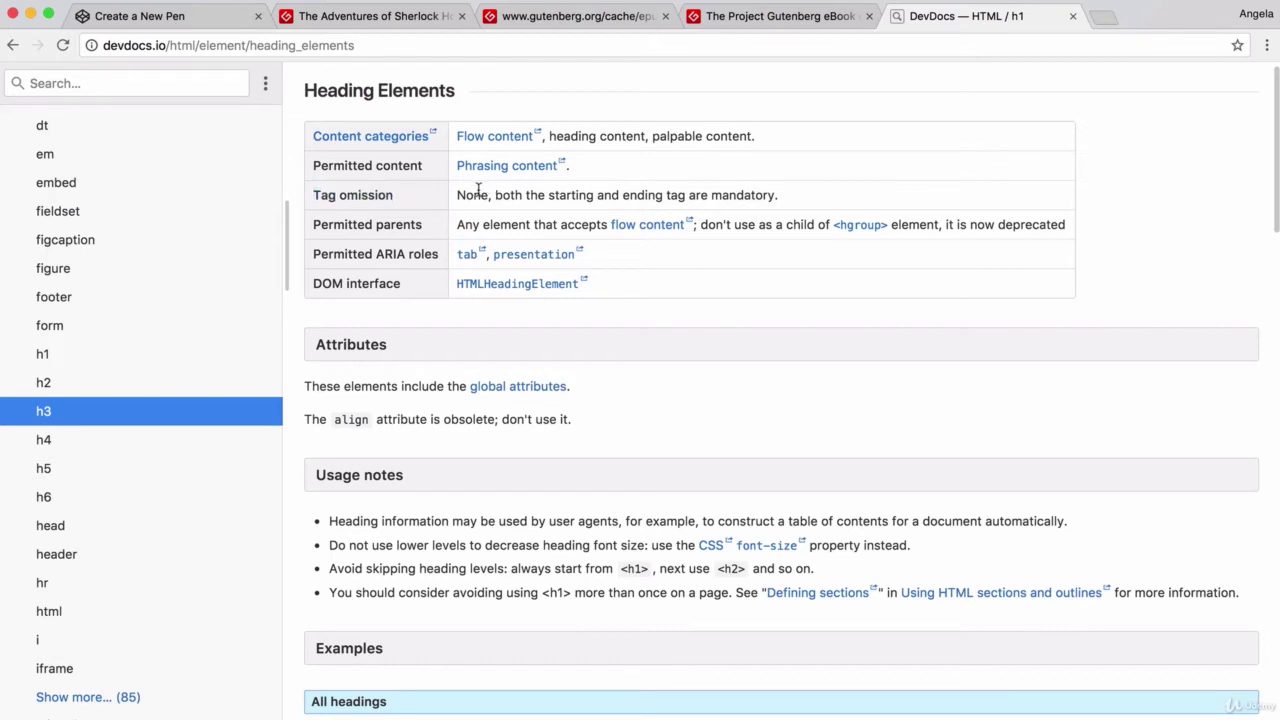
{"action": "mouse_move", "coordinate": [494, 192]}
{"action": "left_mouse_down"}
{"action": "mouse_move", "coordinate": [675, 175]}
{"action": "mouse_move", "coordinate": [783, 196]}
{"action": "left_mouse_up"}
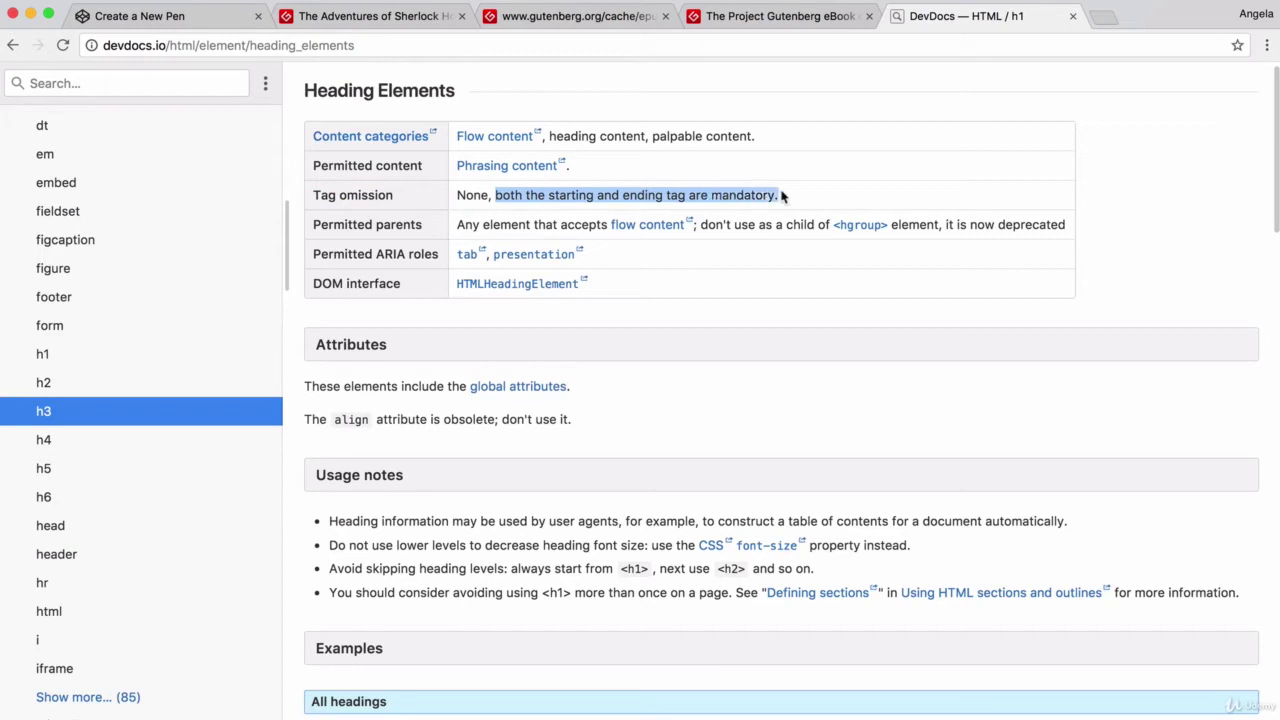
Select the h1 heading content in the CodePen pen, then return to the headings reference
{"action": "left_click", "coordinate": [180, 20]}
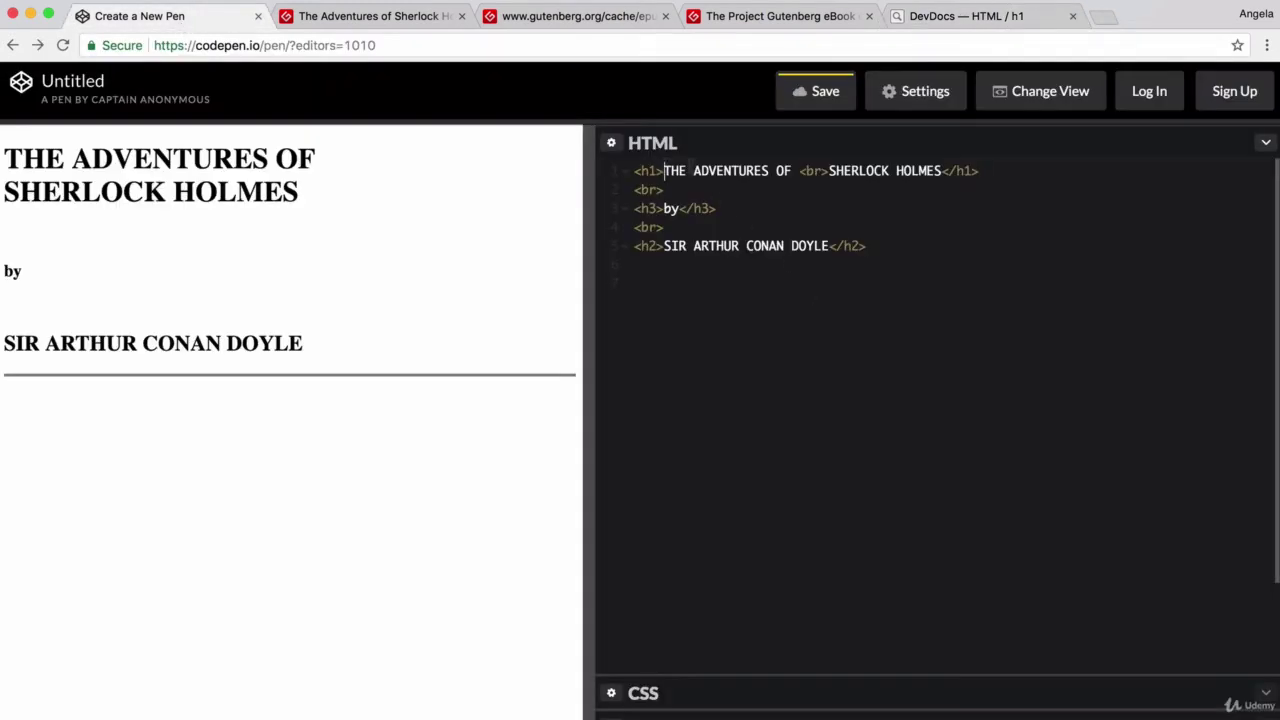
{"action": "left_click", "coordinate": [634, 170]}
{"action": "left_click", "coordinate": [941, 171], "text": "shift"}
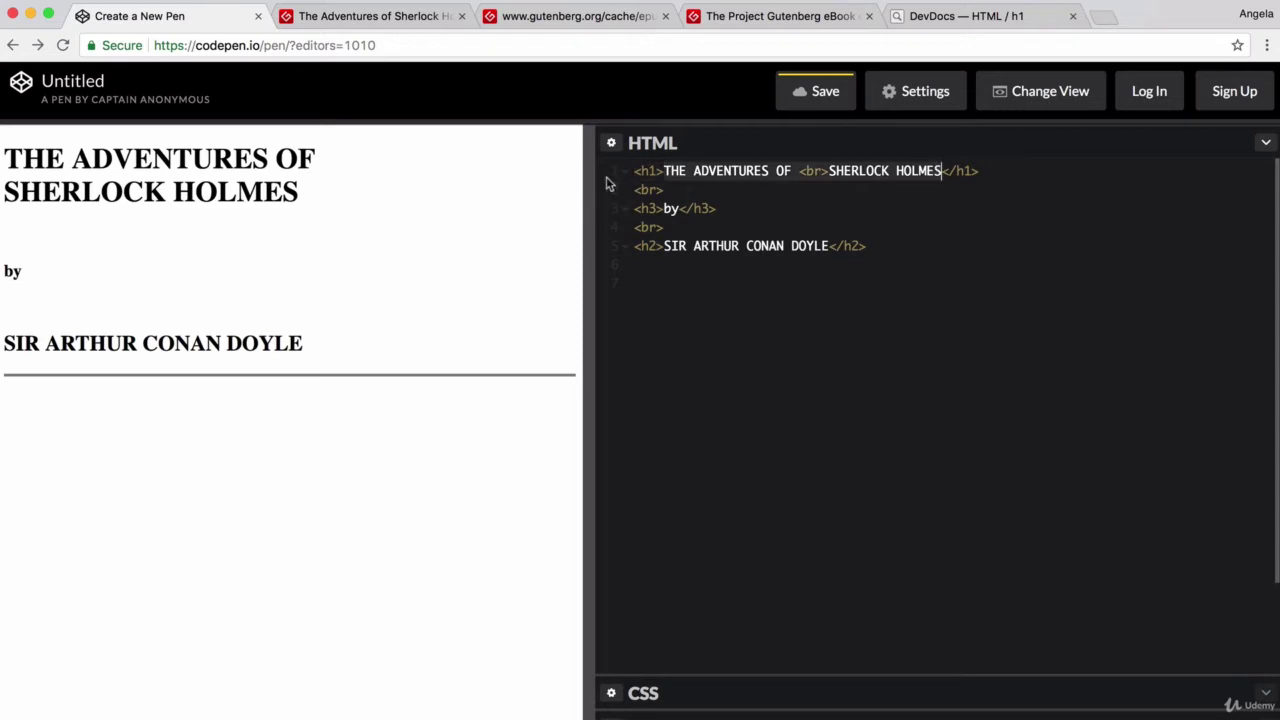
{"action": "key", "text": "super+5"}
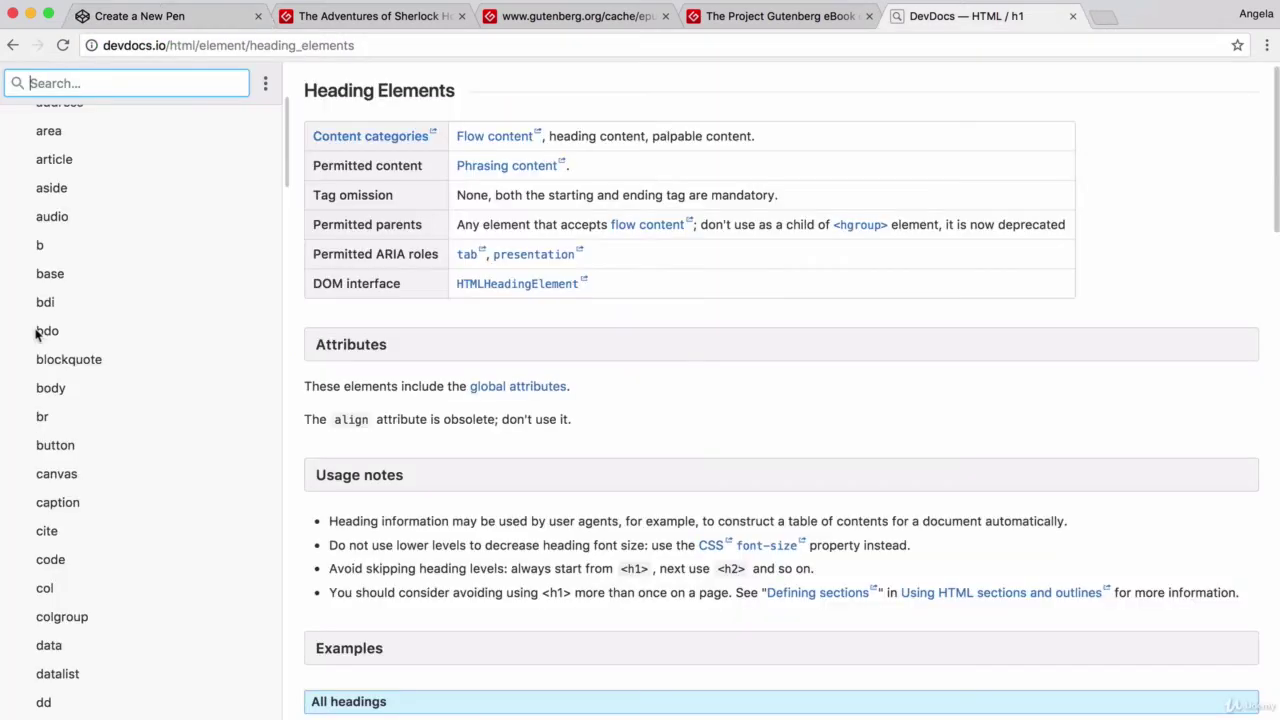
Open the br element reference and highlight its tag-omission rule
{"action": "left_click", "coordinate": [57, 416]}
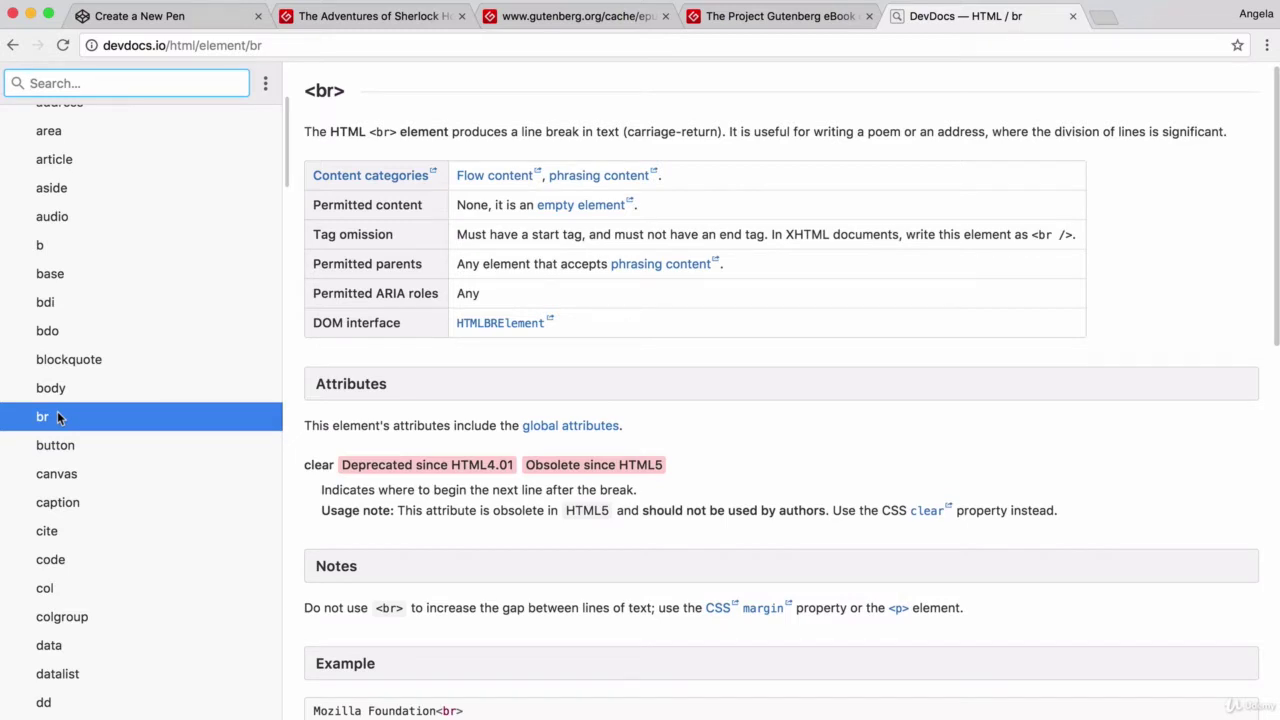
{"action": "left_click_drag", "start_coordinate": [313, 237], "coordinate": [766, 234]}
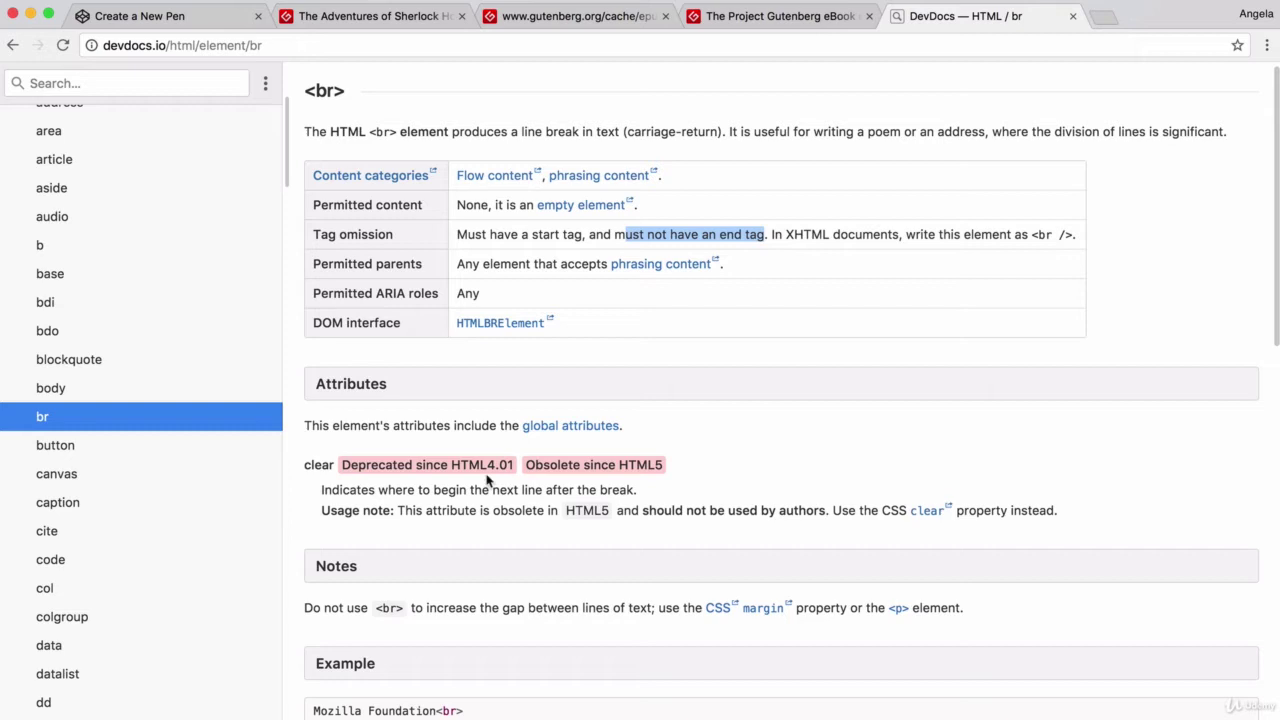
{"action": "scroll", "coordinate": [199, 497], "scroll_direction": "down", "scroll_amount": 5}
{"action": "scroll", "coordinate": [199, 497], "scroll_direction": "down", "scroll_amount": 5}
{"action": "scroll", "coordinate": [199, 497], "scroll_direction": "down", "scroll_amount": 2}
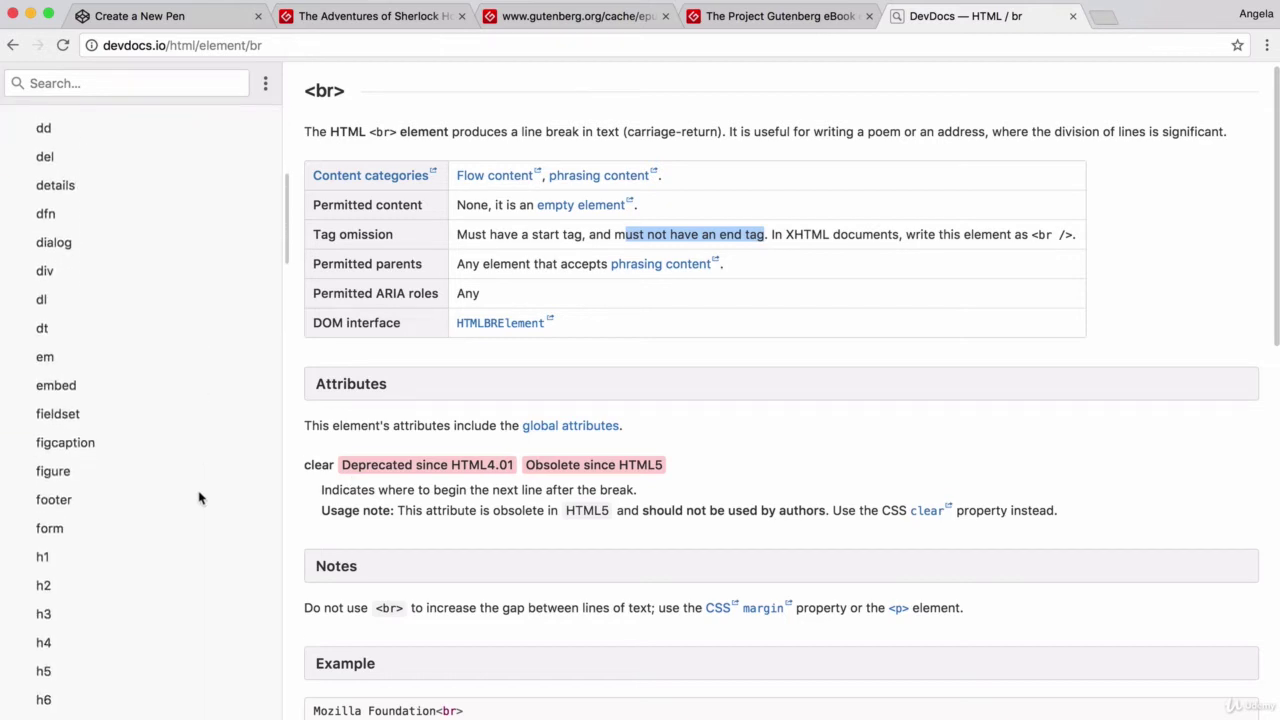
{"action": "scroll", "coordinate": [199, 497], "scroll_direction": "down", "scroll_amount": 2}
{"action": "scroll", "coordinate": [199, 497], "scroll_direction": "down", "scroll_amount": 2}
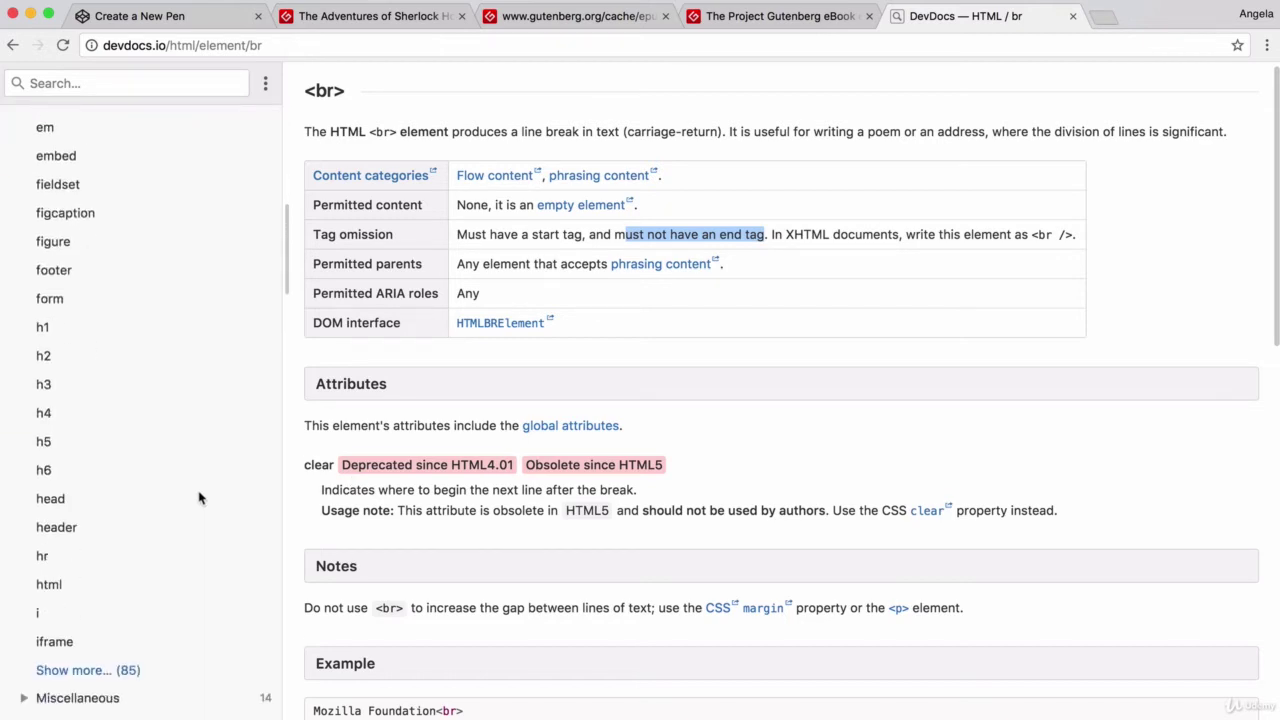
Open the hr element reference and highlight that hr must not have an end tag
{"action": "left_click", "coordinate": [43, 558]}
{"action": "key", "text": "ctrl+shift+Tab"}
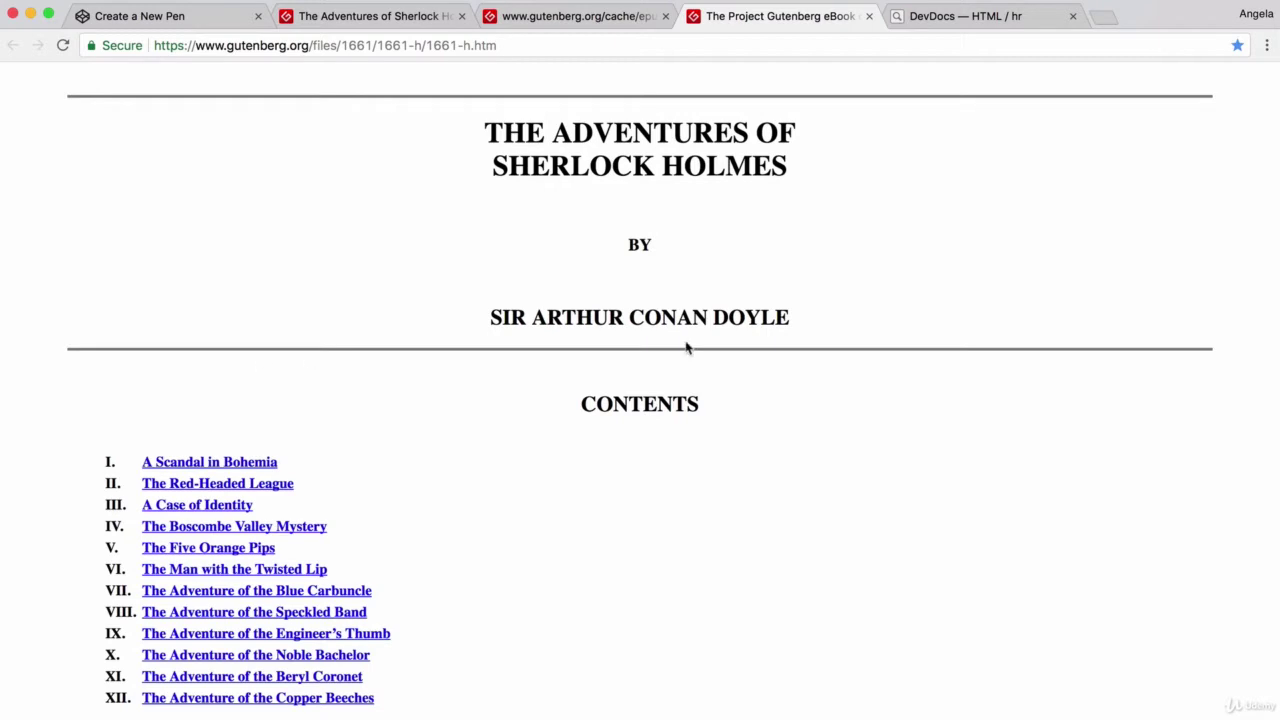
{"action": "left_click", "coordinate": [931, 20]}
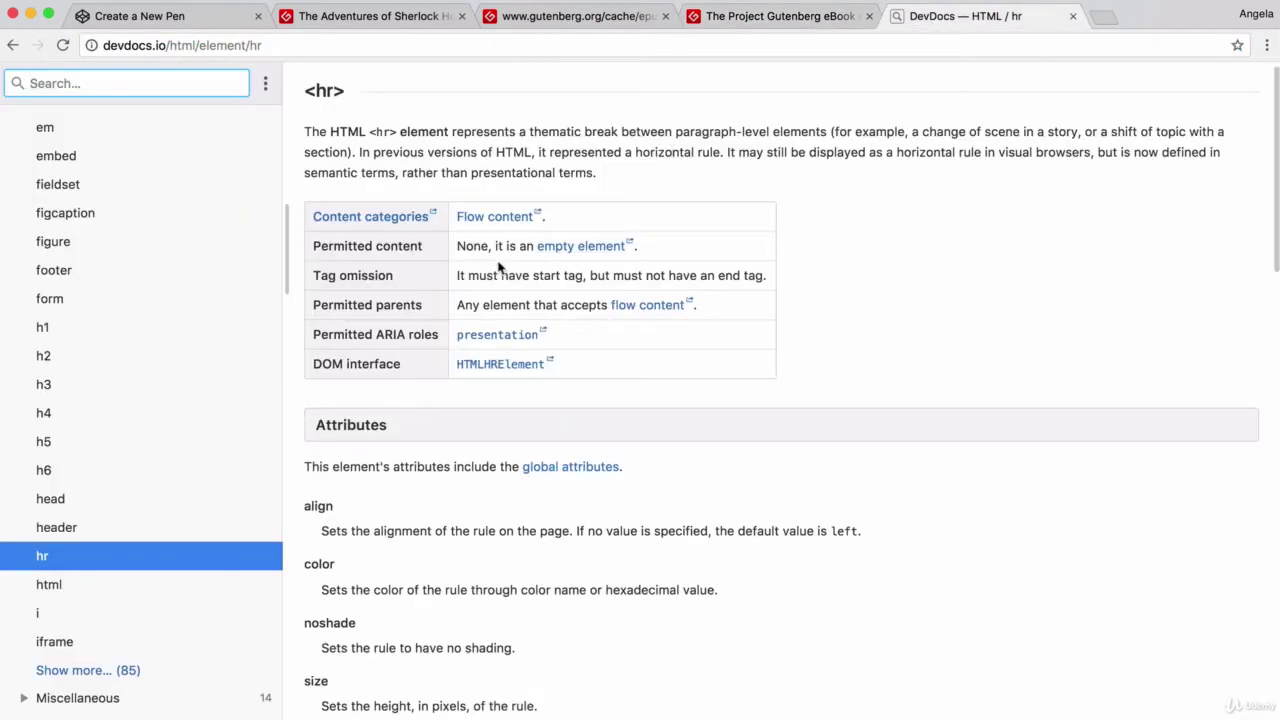
{"action": "left_click_drag", "start_coordinate": [309, 276], "coordinate": [400, 277]}
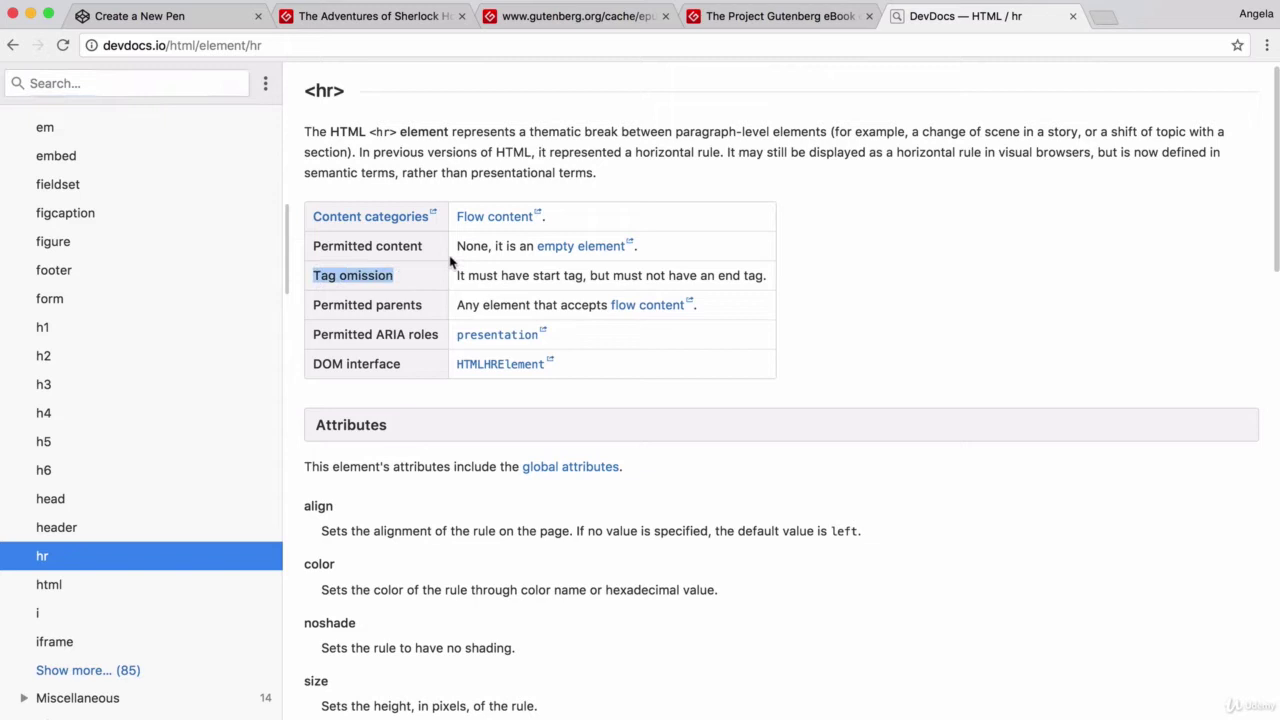
{"action": "left_click_drag", "start_coordinate": [624, 276], "coordinate": [769, 277]}
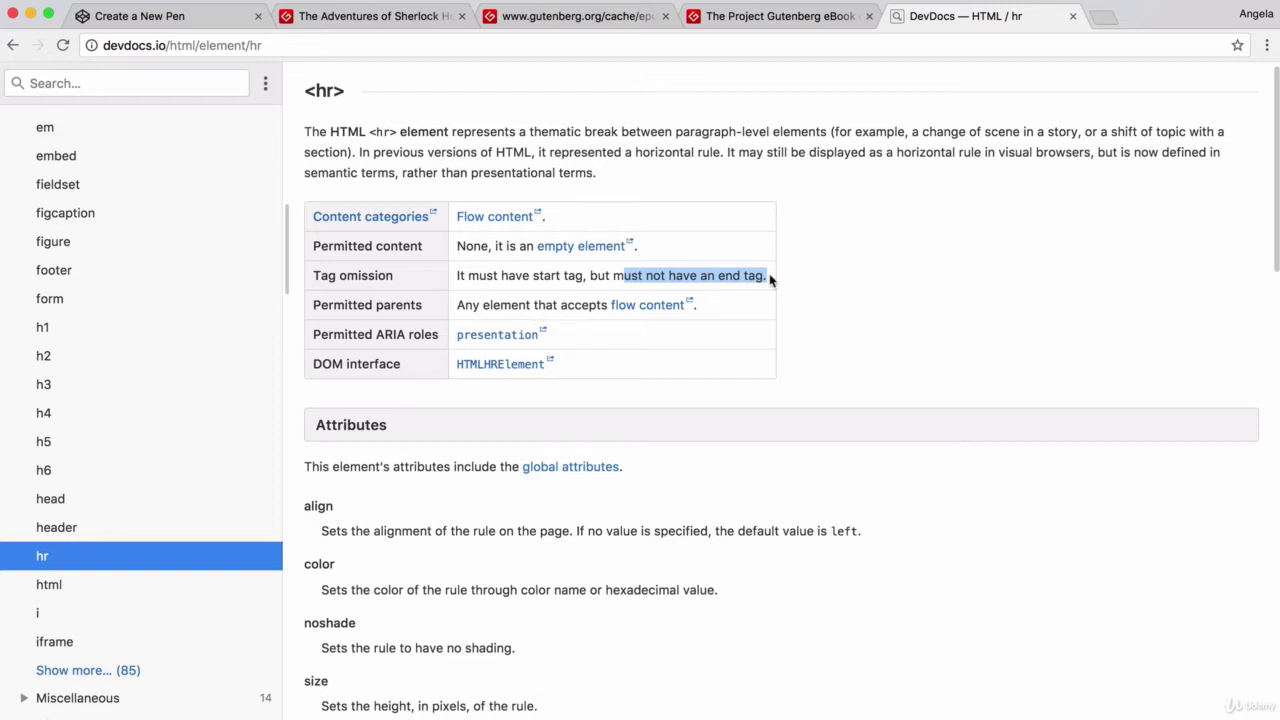
Insert <hr> lines above the h1 title and after the author's h2 heading
{"action": "left_click", "coordinate": [148, 27]}
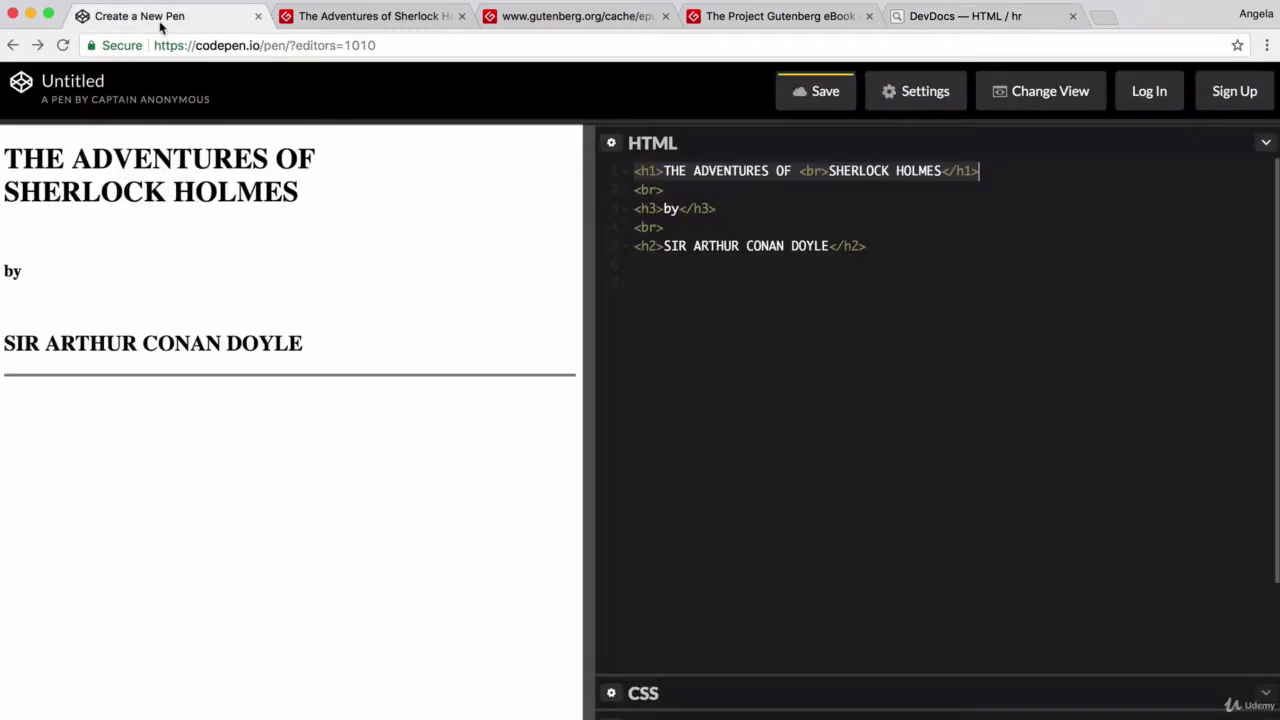
{"action": "left_click", "coordinate": [722, 16]}
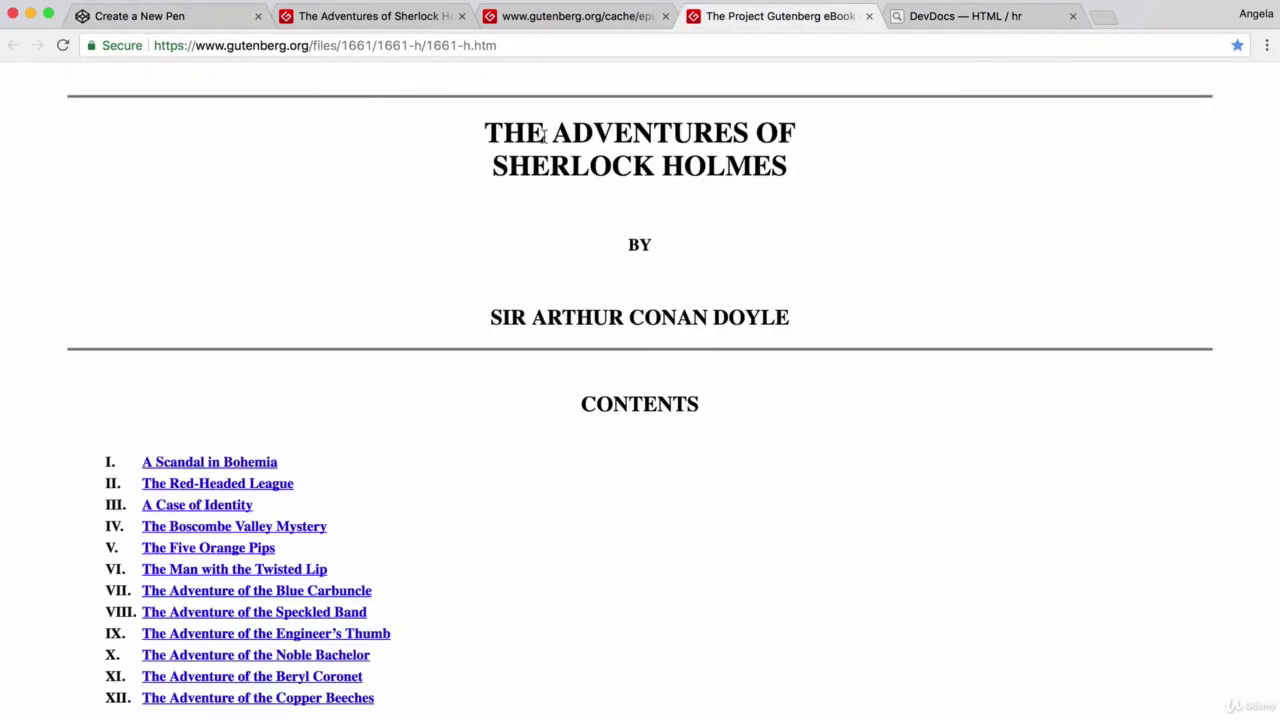
{"action": "key", "text": "super+1"}
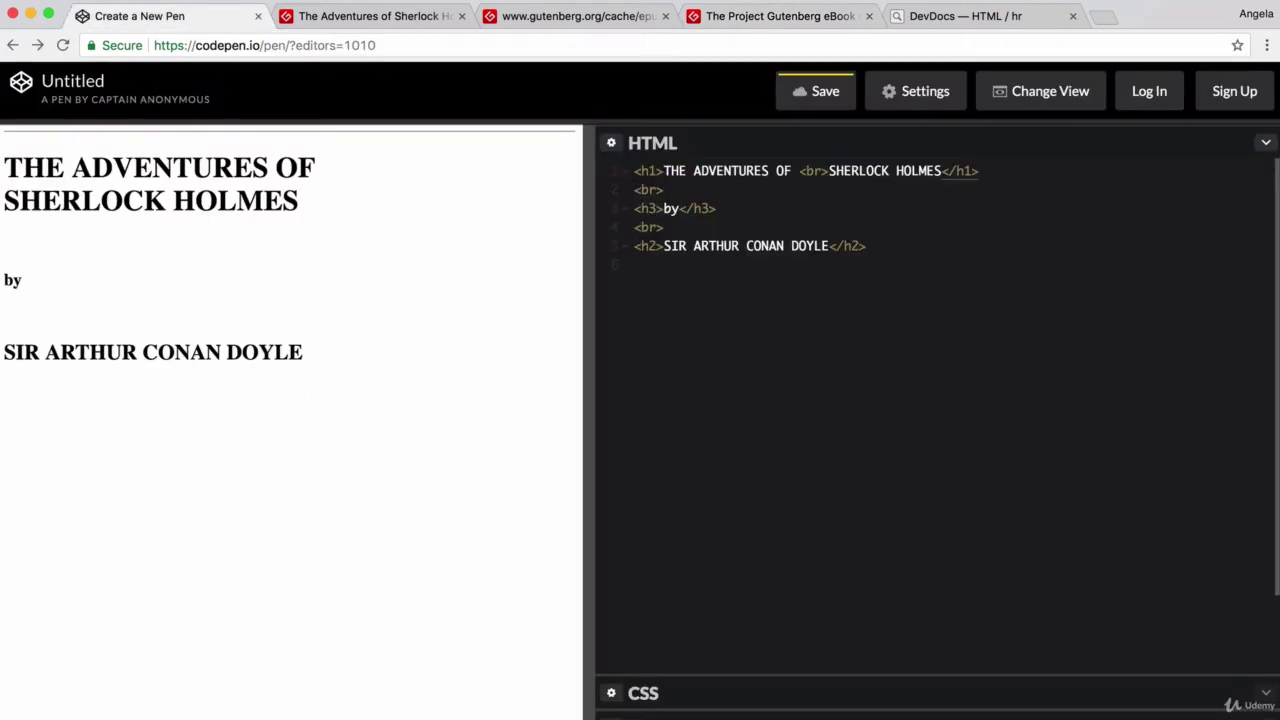
{"action": "key", "text": "Return"}
{"action": "key", "text": "Up"}
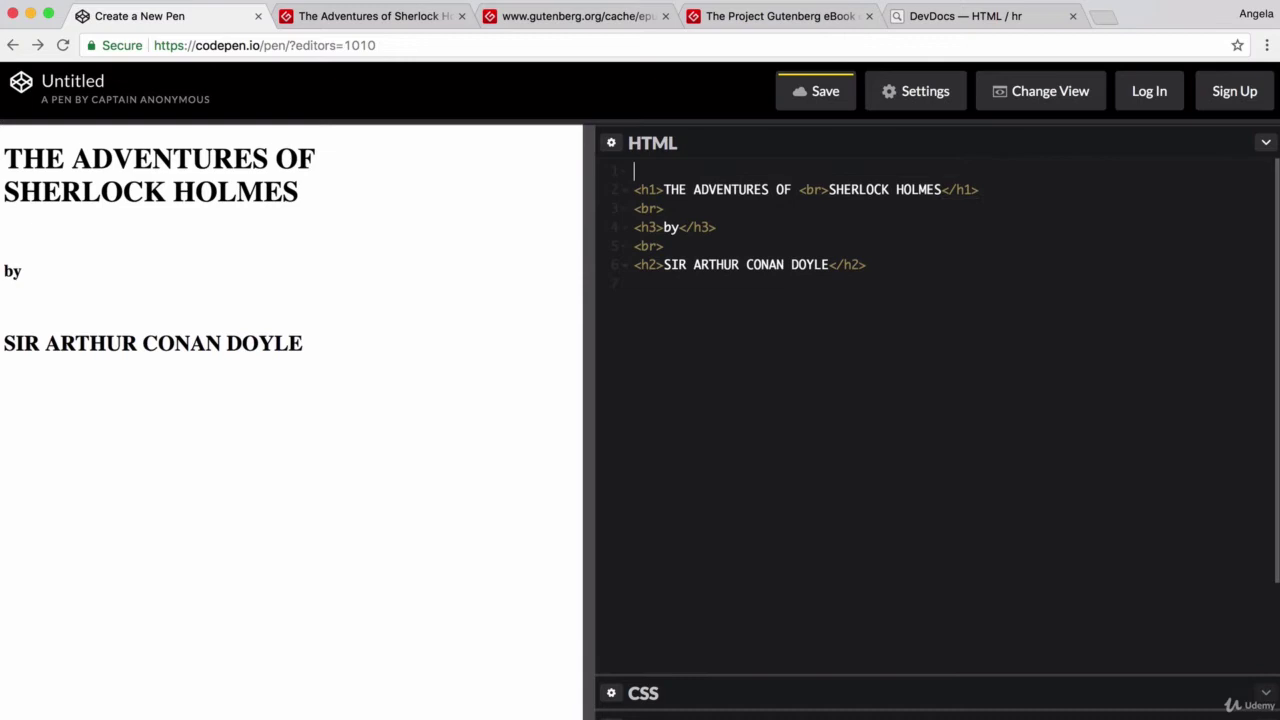
{"action": "type", "text": "<hr>"}
{"action": "left_click", "coordinate": [866, 308]}
{"action": "type", "text": "<"}
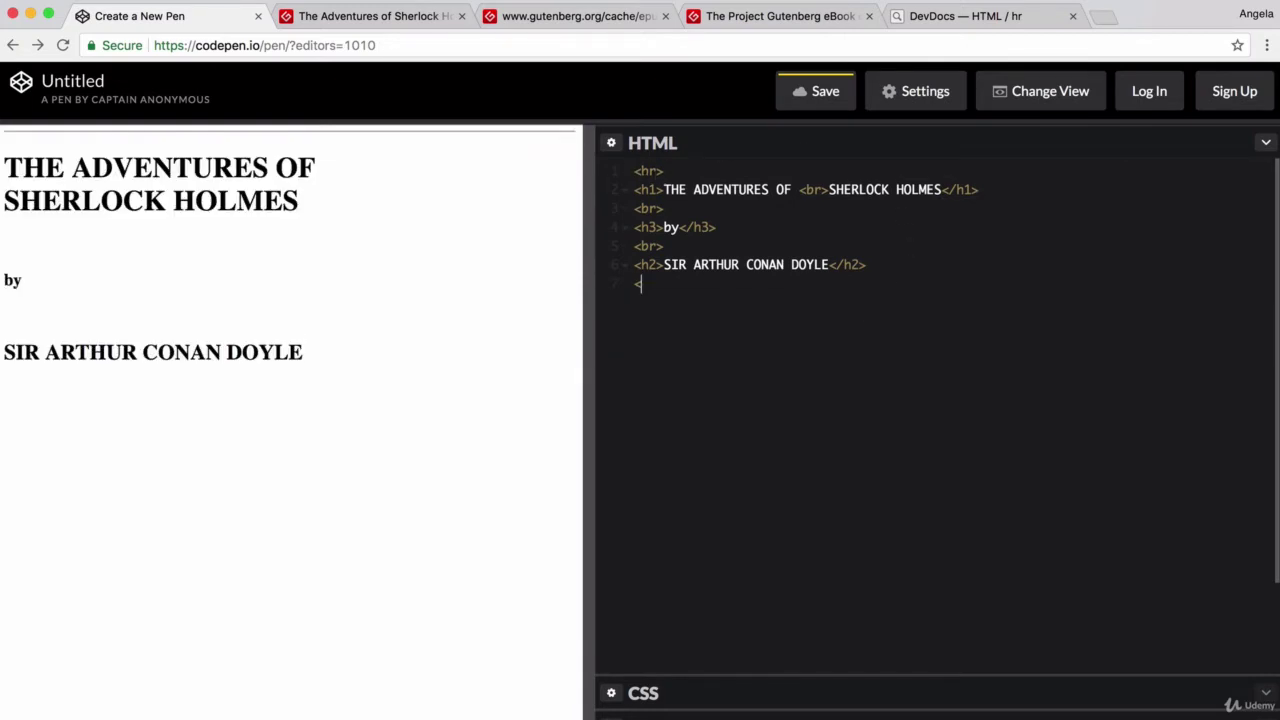
{"action": "type", "text": "hr>"}
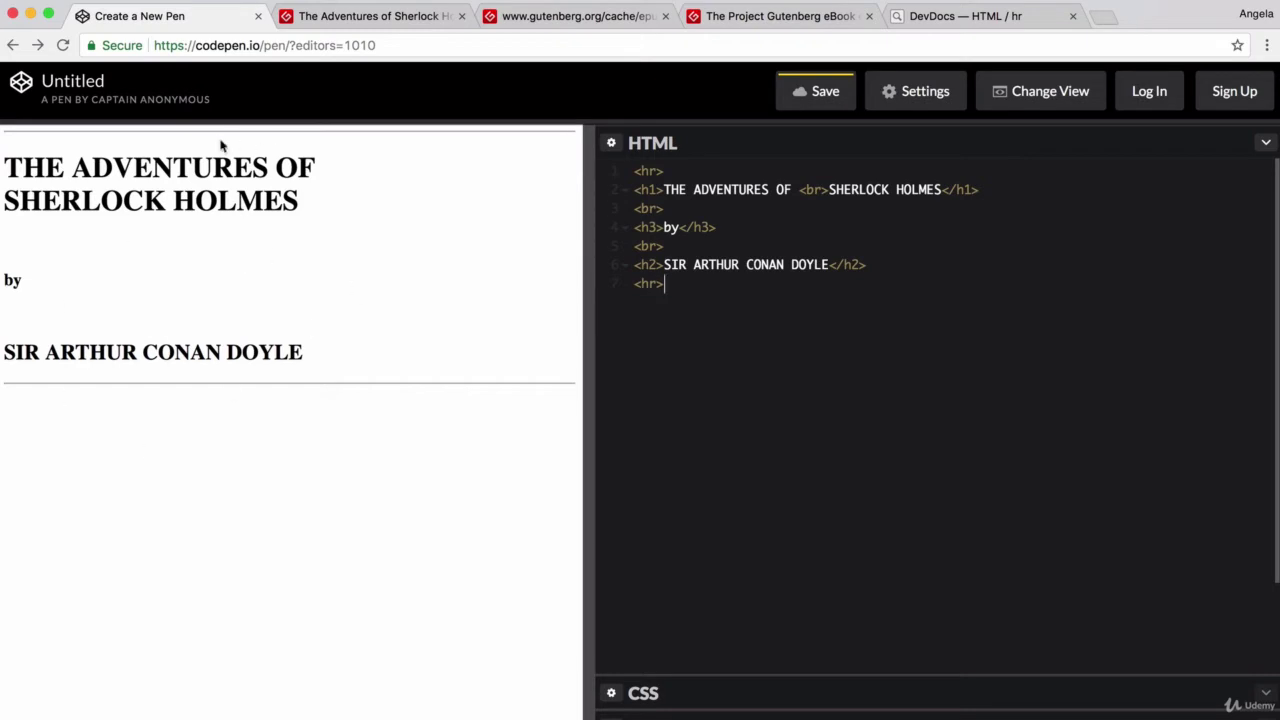
Compare the Gutenberg title page with the pen, then right-click the rule under SIR ARTHUR CONAN DOYLE
{"action": "left_click", "coordinate": [724, 15]}
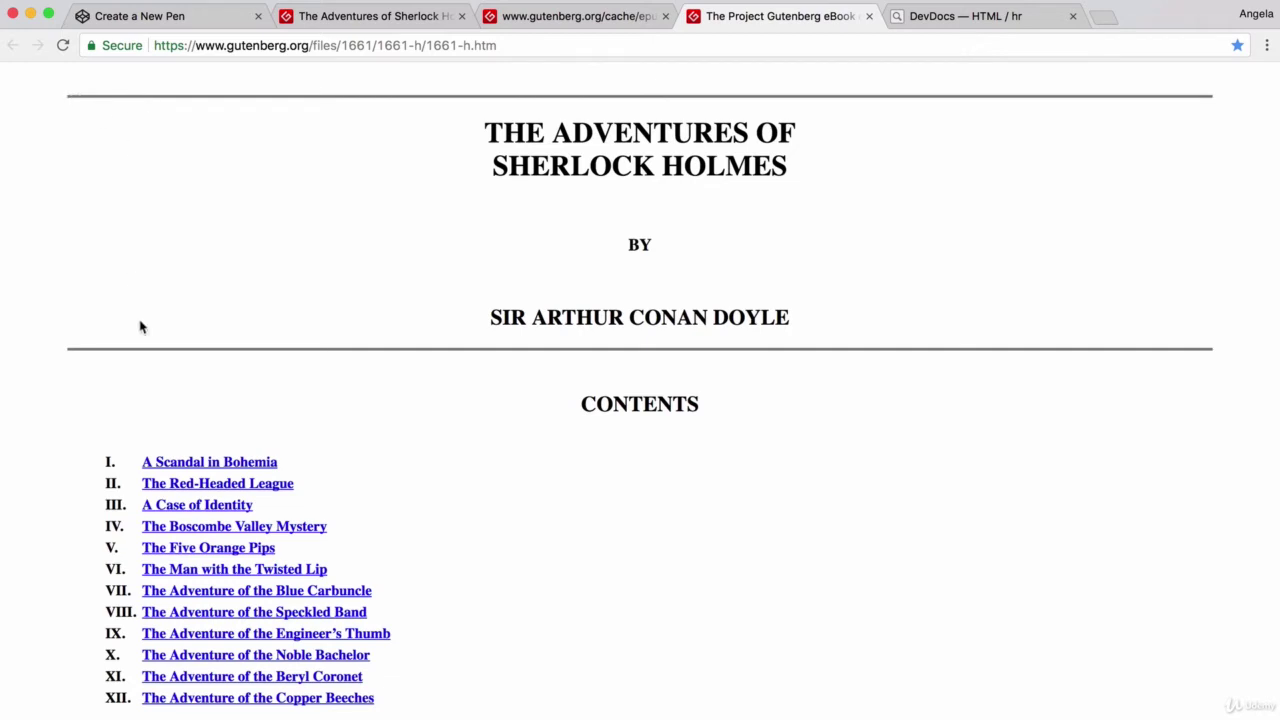
{"action": "left_click", "coordinate": [127, 13]}
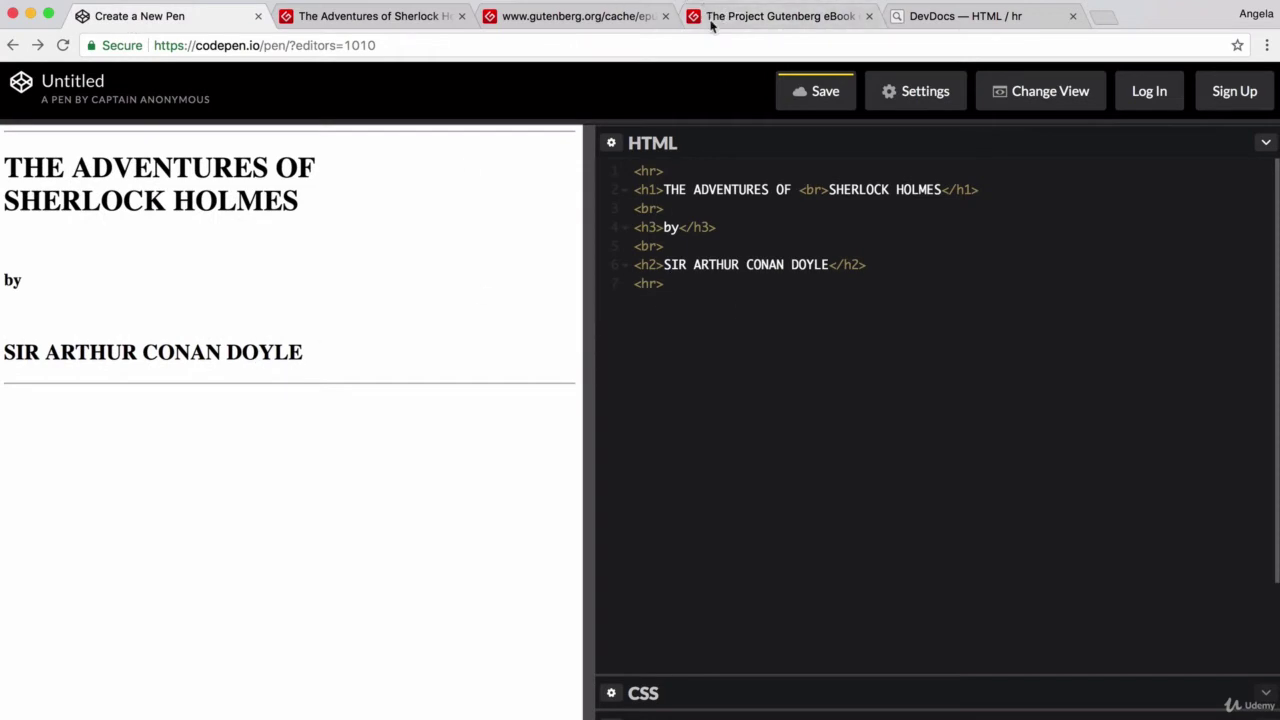
{"action": "left_click", "coordinate": [712, 20]}
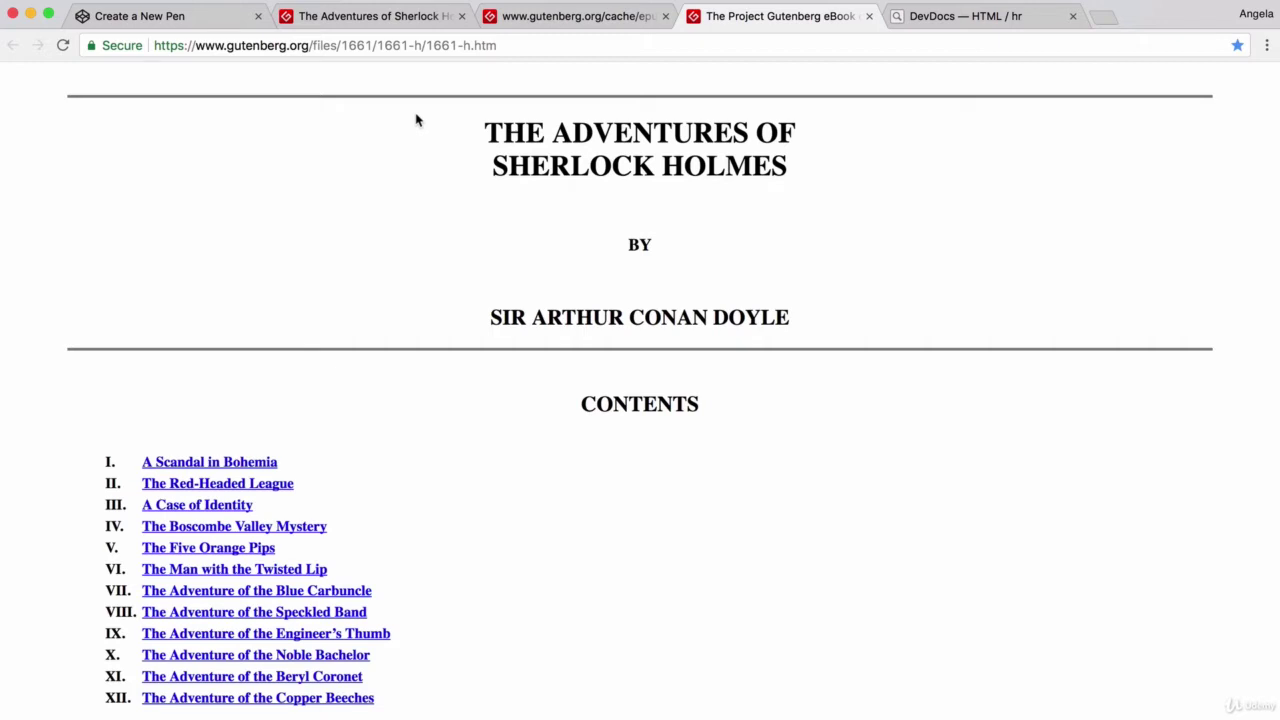
{"action": "right_click", "coordinate": [161, 353]}
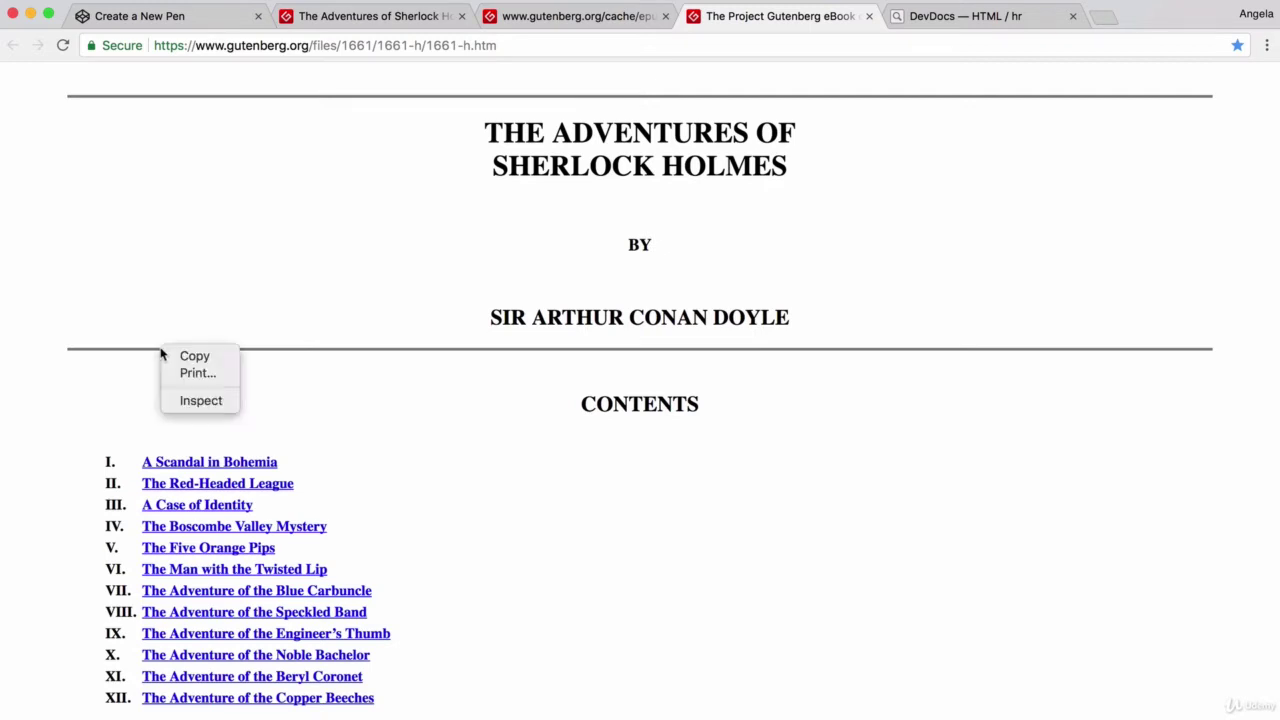
Inspect the horizontal rule to reveal its size="3" noshade markup in DevTools
{"action": "left_click", "coordinate": [198, 402]}
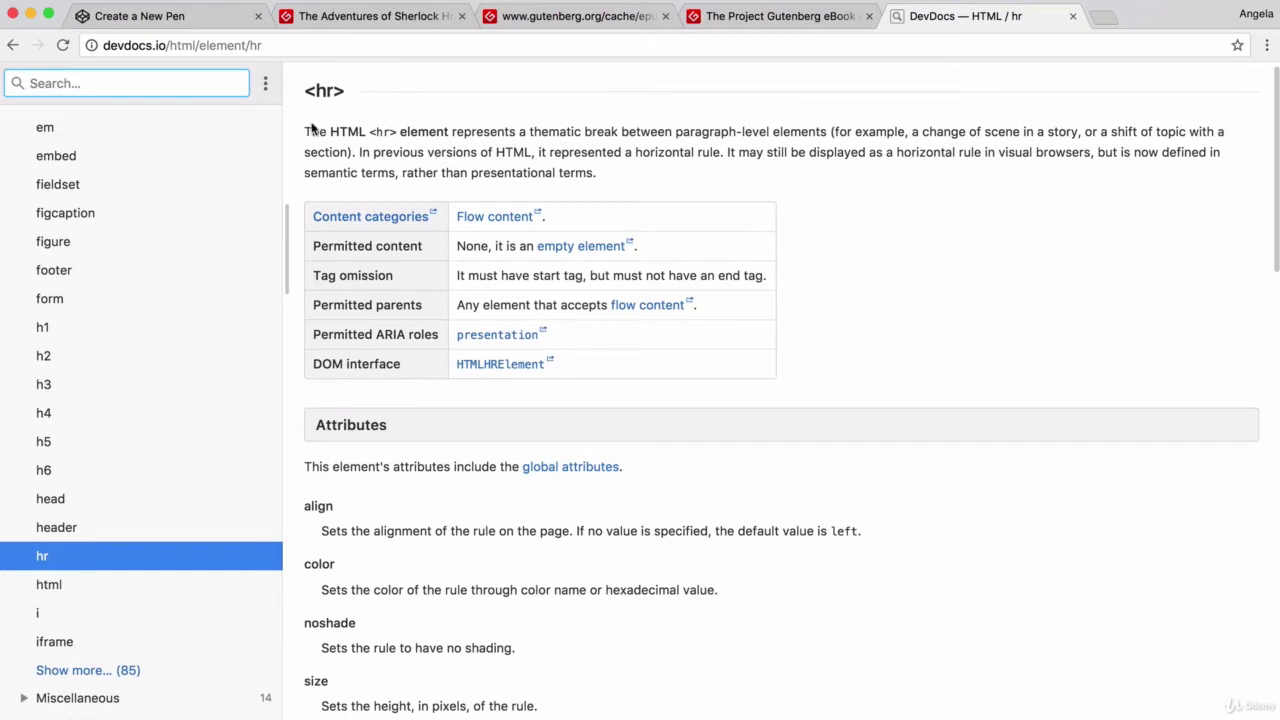
Highlight the hr Attributes heading and size description in DevDocs, then return to Gutenberg
{"action": "left_click_drag", "start_coordinate": [318, 424], "coordinate": [389, 427]}
{"action": "scroll", "coordinate": [485, 483], "scroll_direction": "down", "scroll_amount": 3}
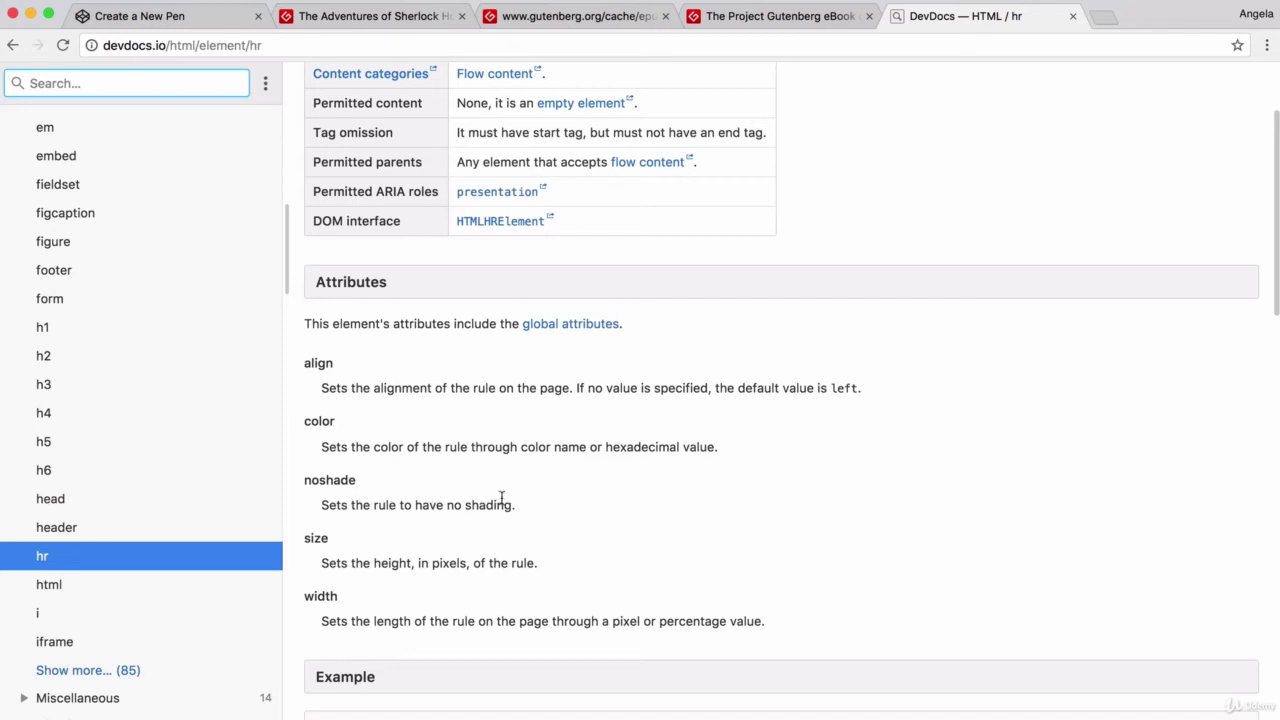
{"action": "left_click_drag", "start_coordinate": [321, 566], "coordinate": [539, 565]}
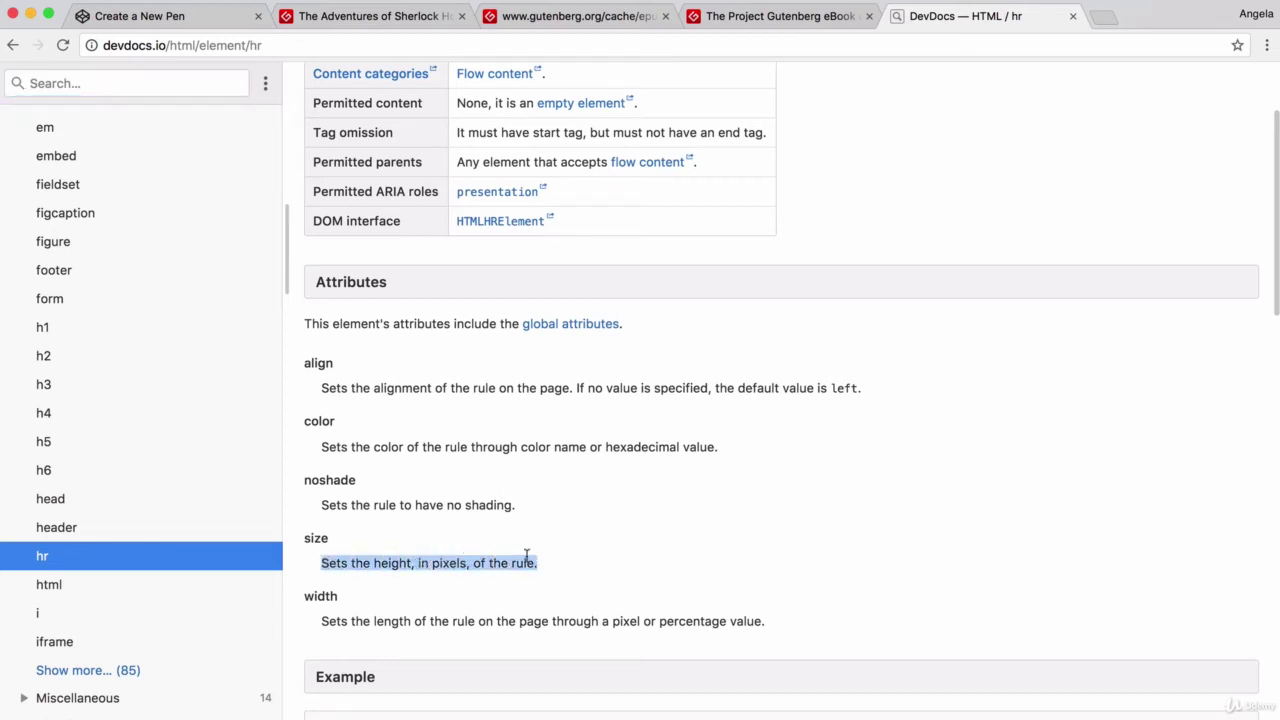
{"action": "left_click", "coordinate": [777, 12]}
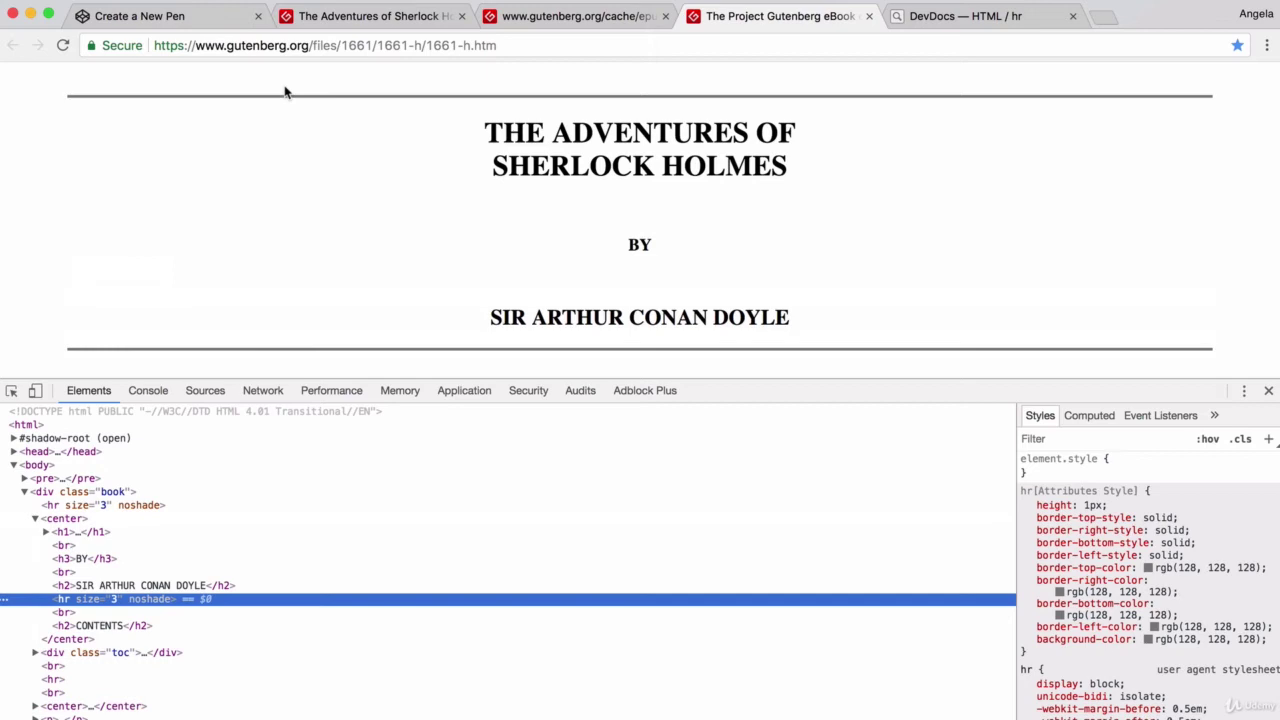
Compare the pen against Gutenberg's original hr markup, ending back in the pen's HTML
{"action": "left_click", "coordinate": [164, 20]}
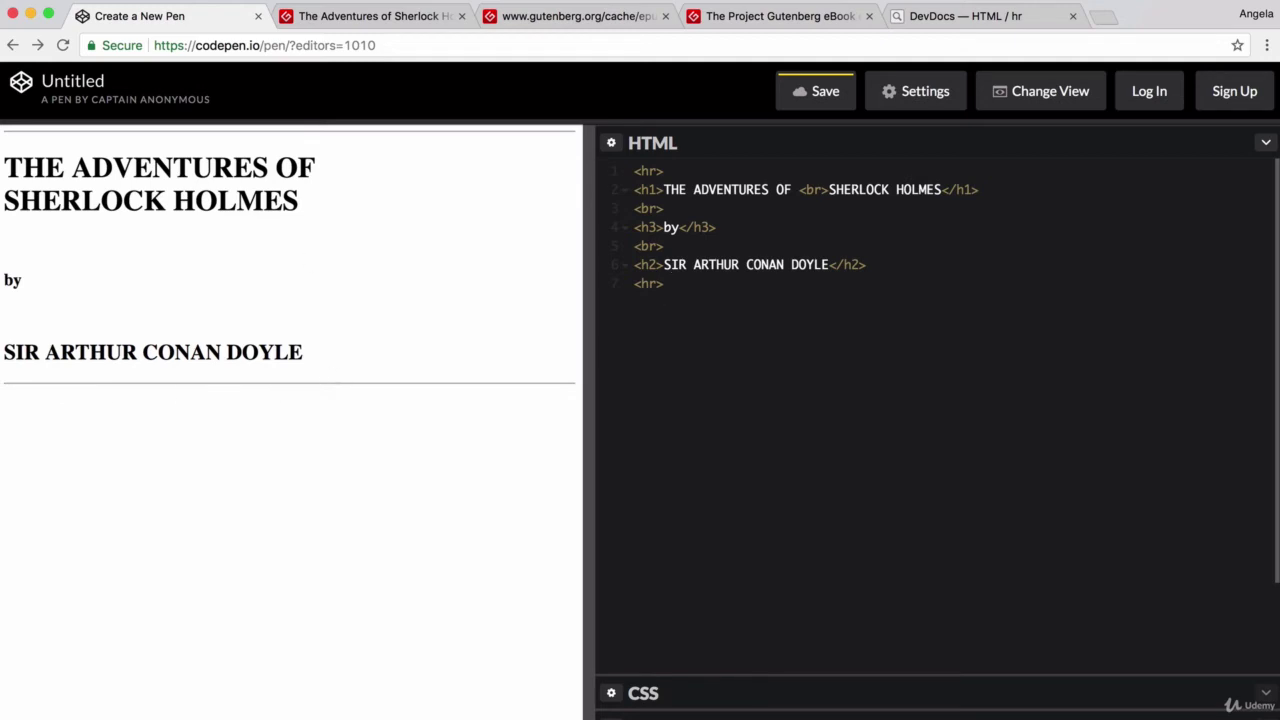
{"action": "left_click", "coordinate": [741, 20]}
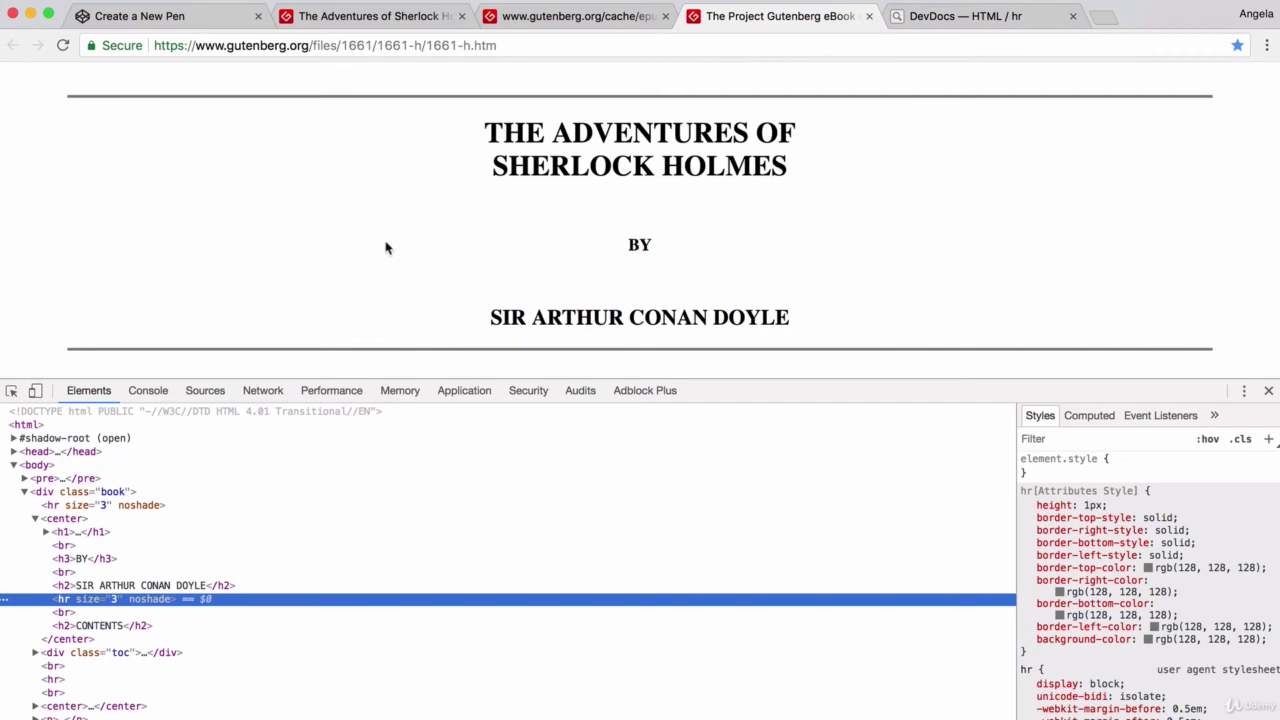
{"action": "left_click", "coordinate": [160, 16]}
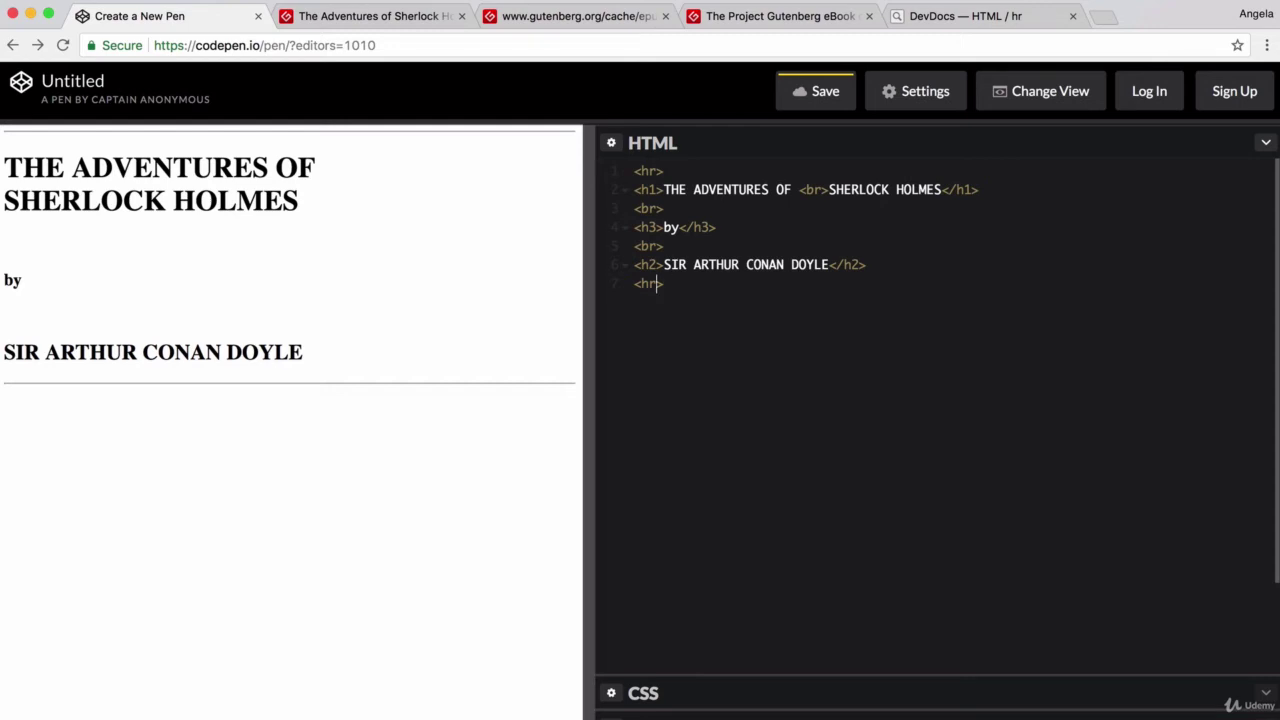
Add size="3" noshade to the last <hr> tag, checking the DevDocs attribute reference
{"action": "left_click", "coordinate": [657, 283]}
{"action": "left_click", "coordinate": [921, 10]}
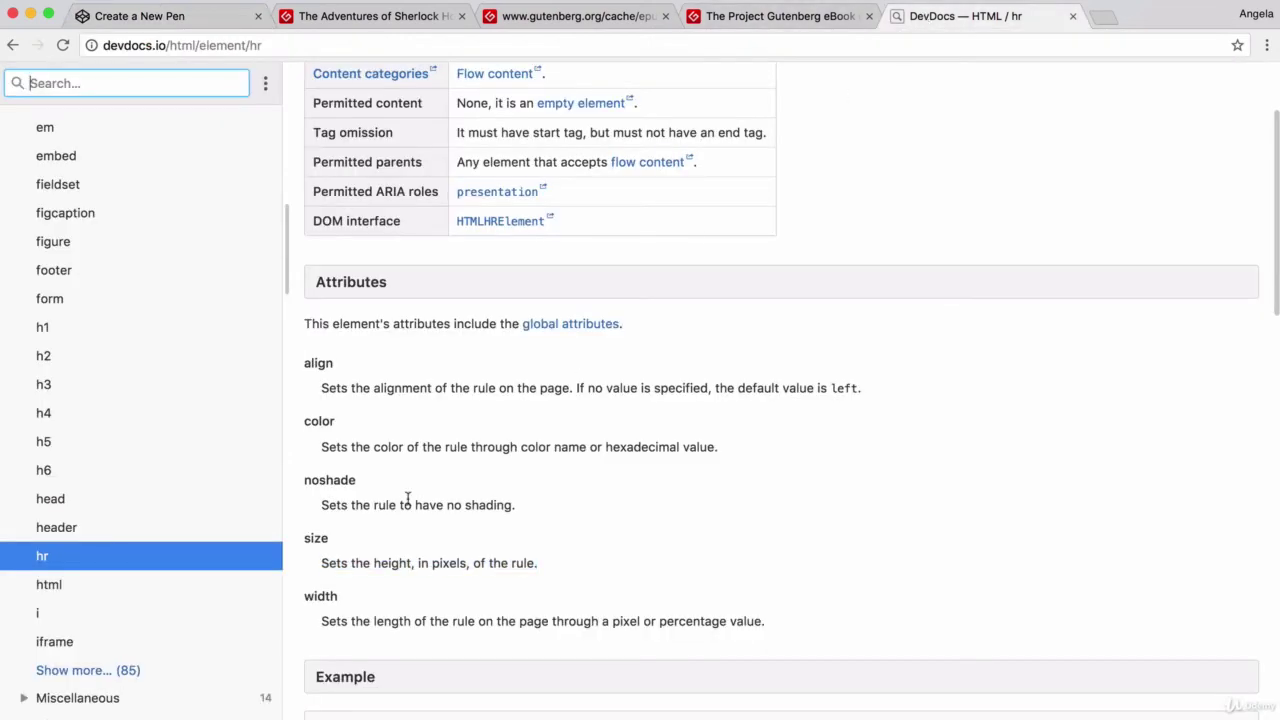
{"action": "key", "text": "super+1"}
{"action": "type", "text": "size"}
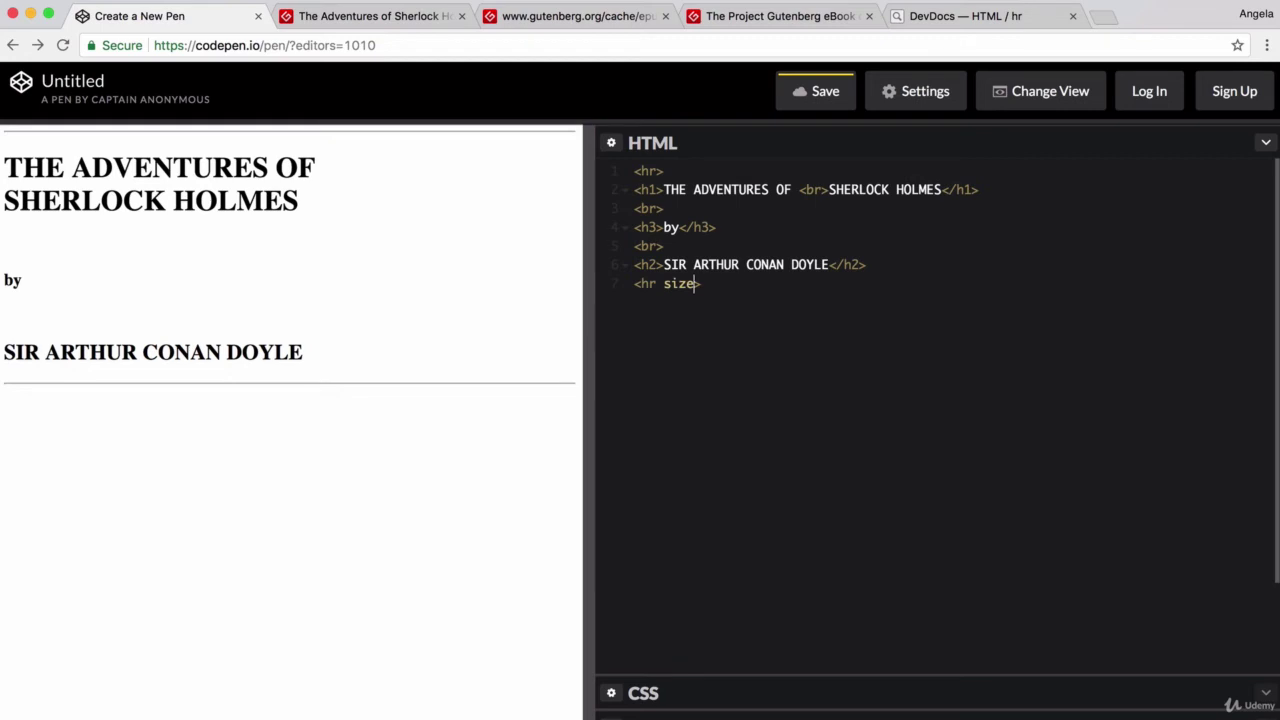
{"action": "type", "text": "=\"3\""}
{"action": "type", "text": " n"}
{"action": "type", "text": "oshade"}
{"action": "left_click", "coordinate": [962, 16]}
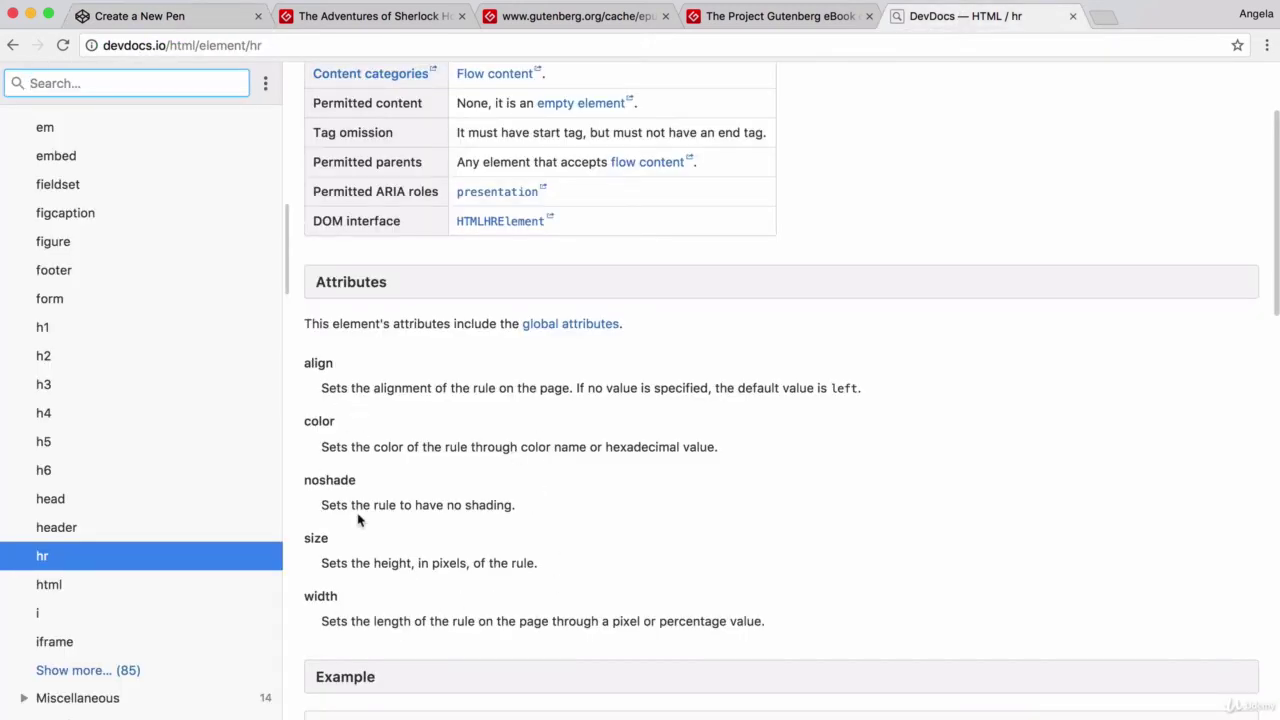
{"action": "left_click", "coordinate": [150, 16]}
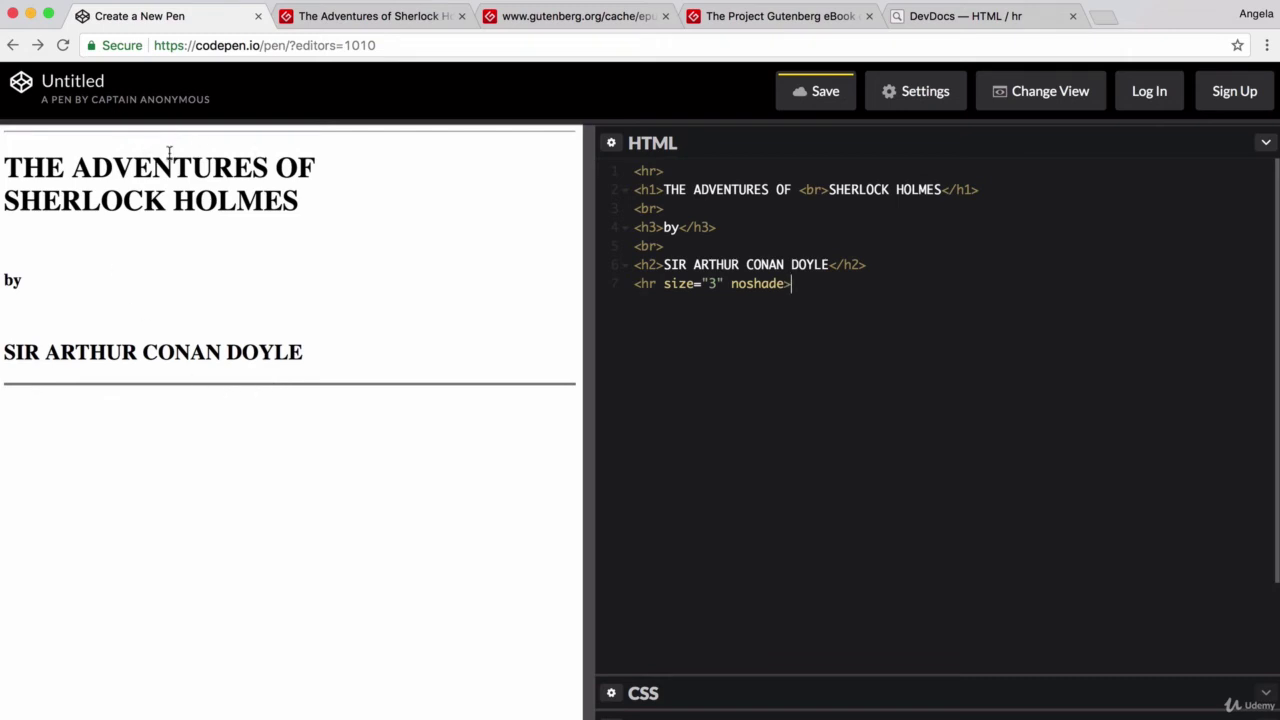
Replace the plain first <hr> with the styled copy and compare with Gutenberg
{"action": "left_click_drag", "start_coordinate": [823, 286], "coordinate": [543, 286]}
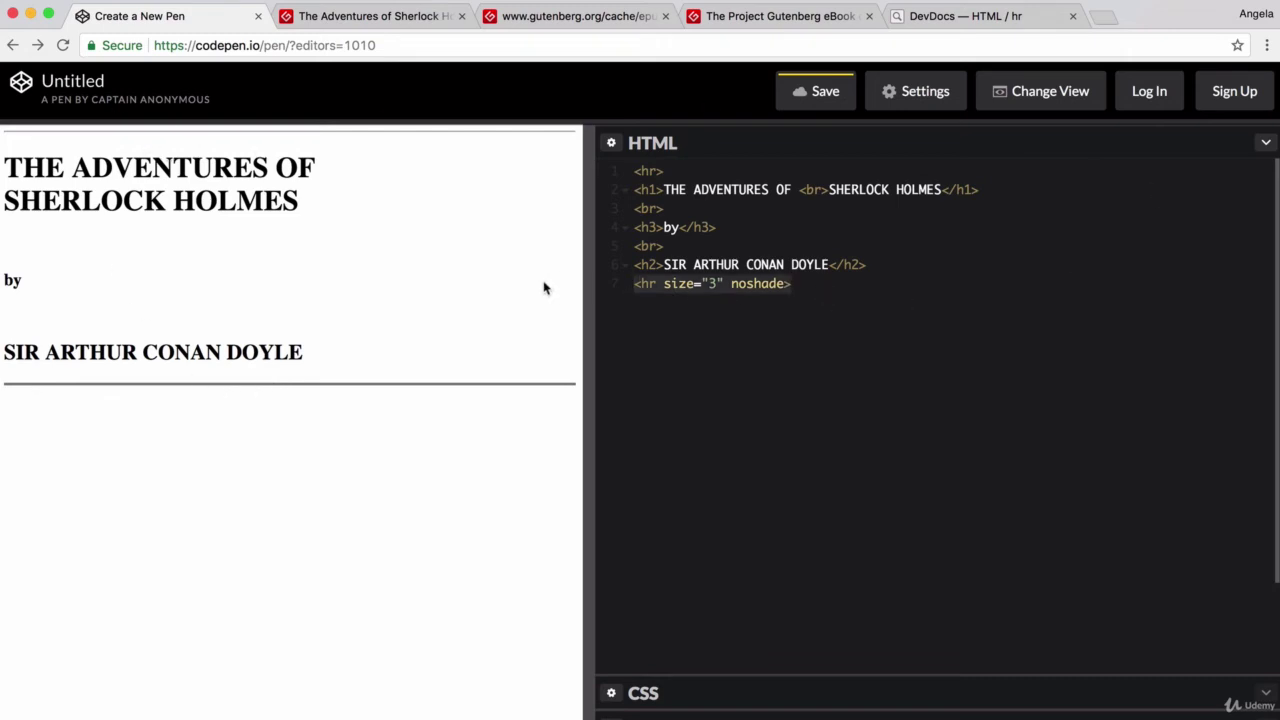
{"action": "left_click_drag", "start_coordinate": [687, 172], "coordinate": [554, 157]}
{"action": "type", "text": "<hr size=\"3\" noshade>"}
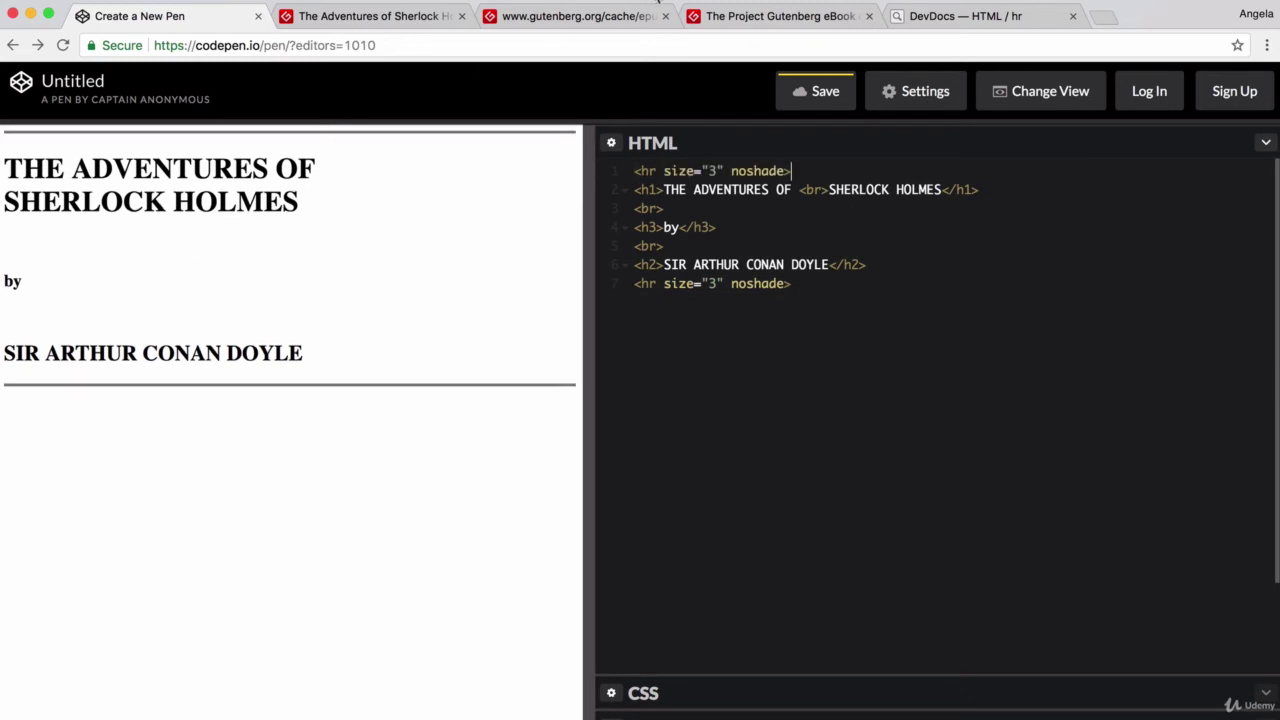
{"action": "left_click", "coordinate": [719, 17]}
Wrap the whole title block in <center>…</center> tags and compare with Gutenberg
{"action": "key", "text": "Return"}
{"action": "key", "text": "Up"}
{"action": "type", "text": "<c"}
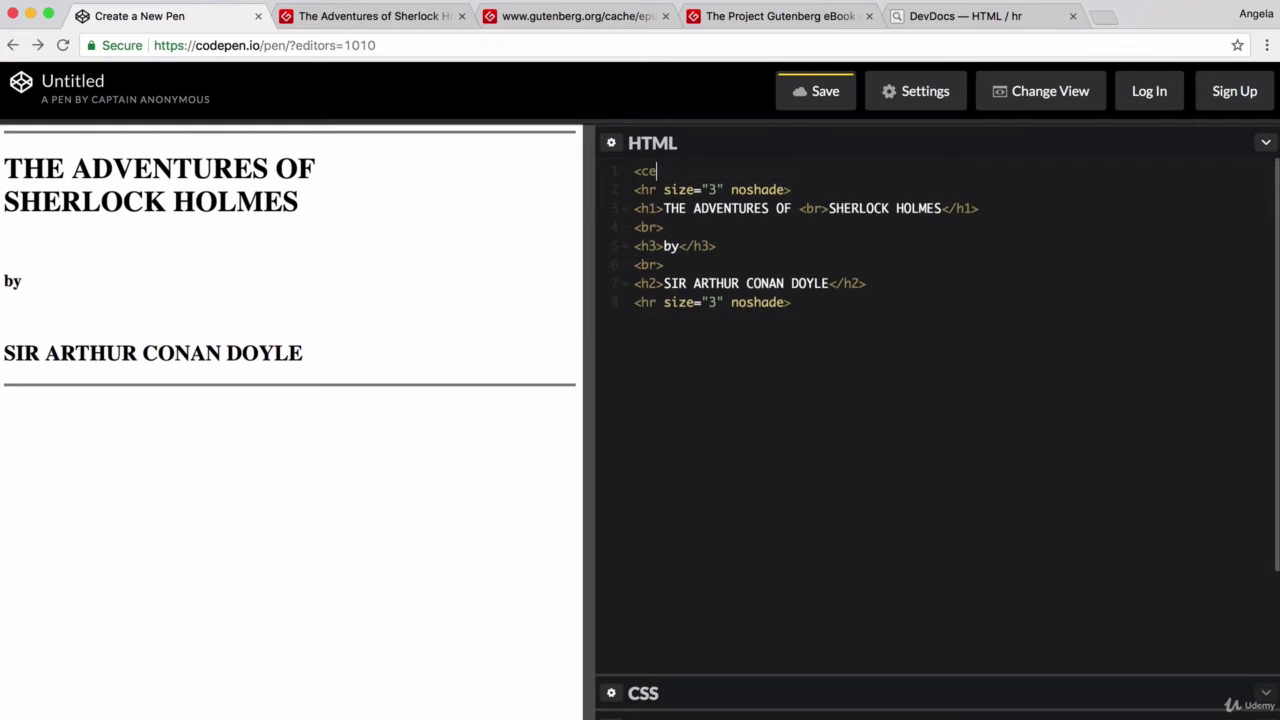
{"action": "type", "text": "enter>"}
{"action": "key", "text": "Down"}
{"action": "key", "text": "Down"}
{"action": "key", "text": "Down"}
{"action": "key", "text": "End"}
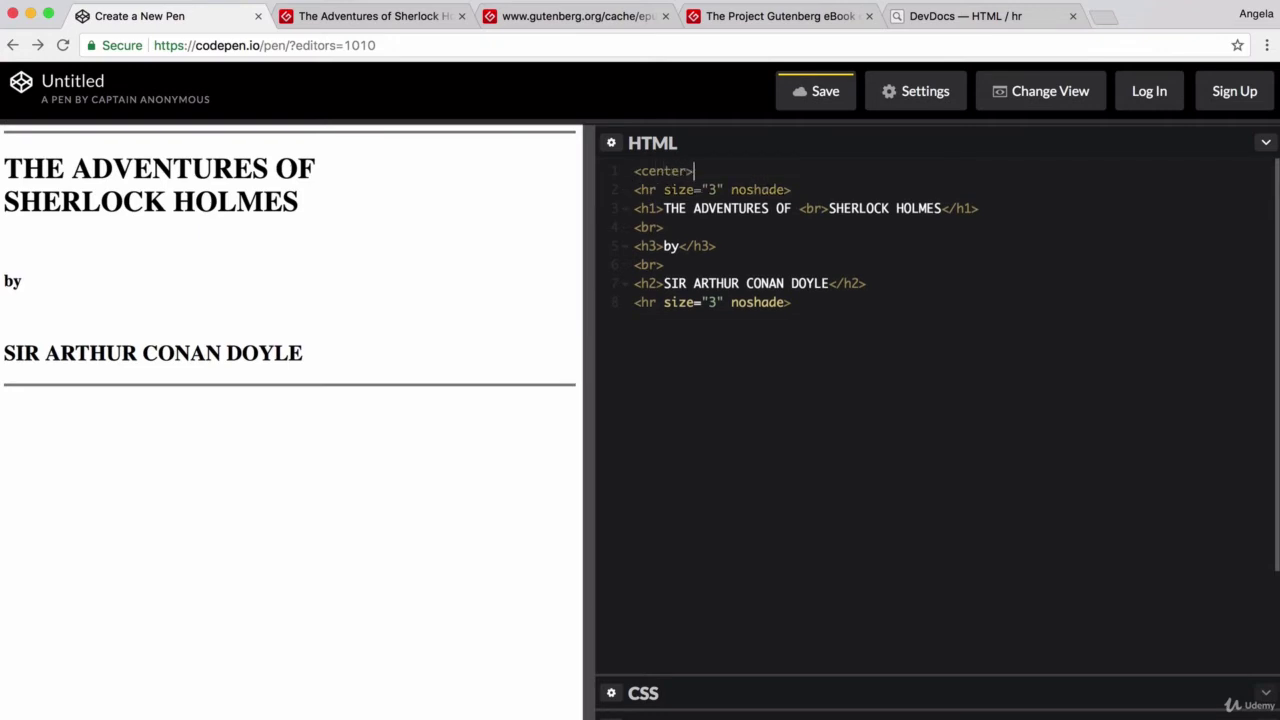
{"action": "key", "text": "Return"}
{"action": "type", "text": "</center"}
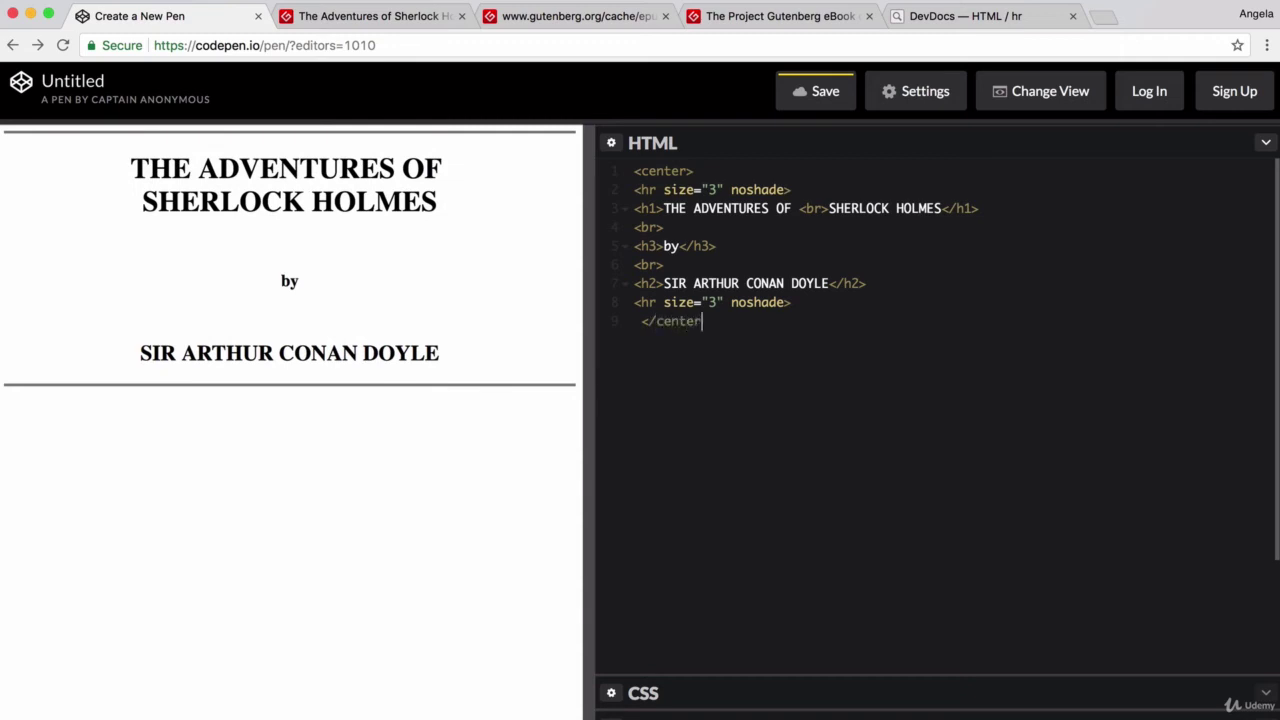
{"action": "type", "text": ">"}
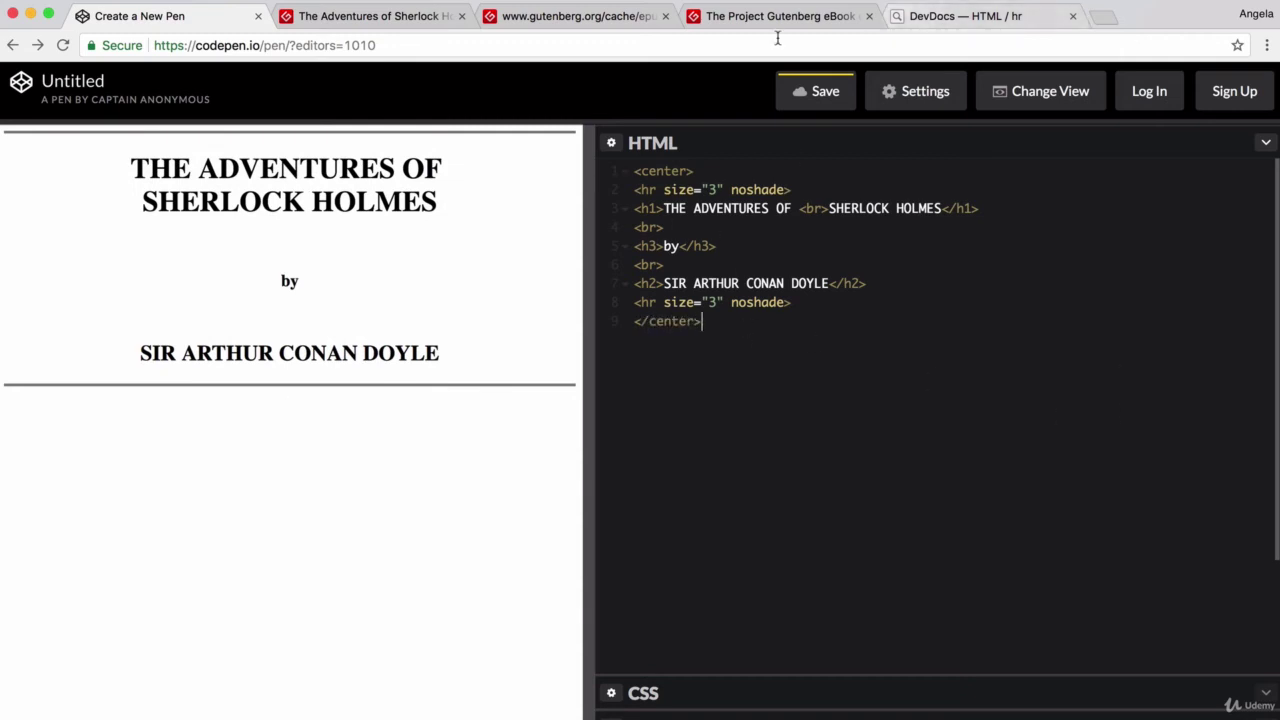
{"action": "left_click", "coordinate": [774, 18]}
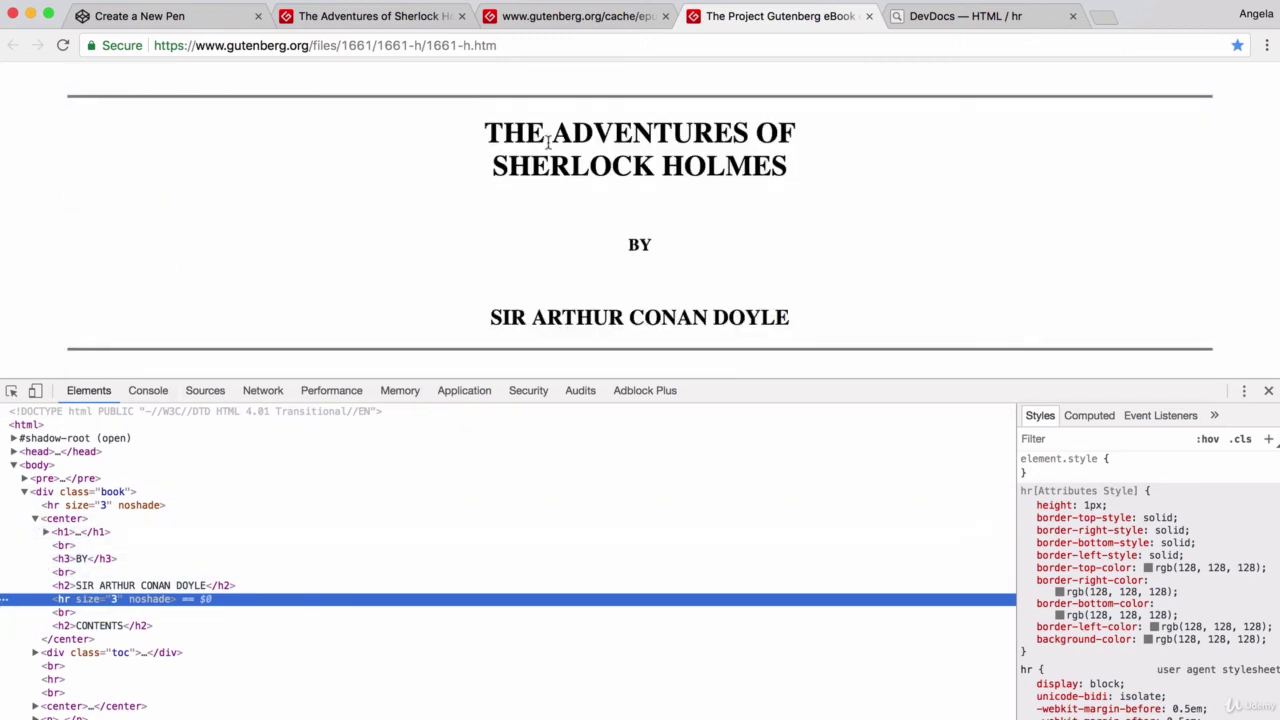
Bring up and dismiss the book title's context menu, then scroll the Gutenberg element tree
{"action": "right_click", "coordinate": [548, 147]}
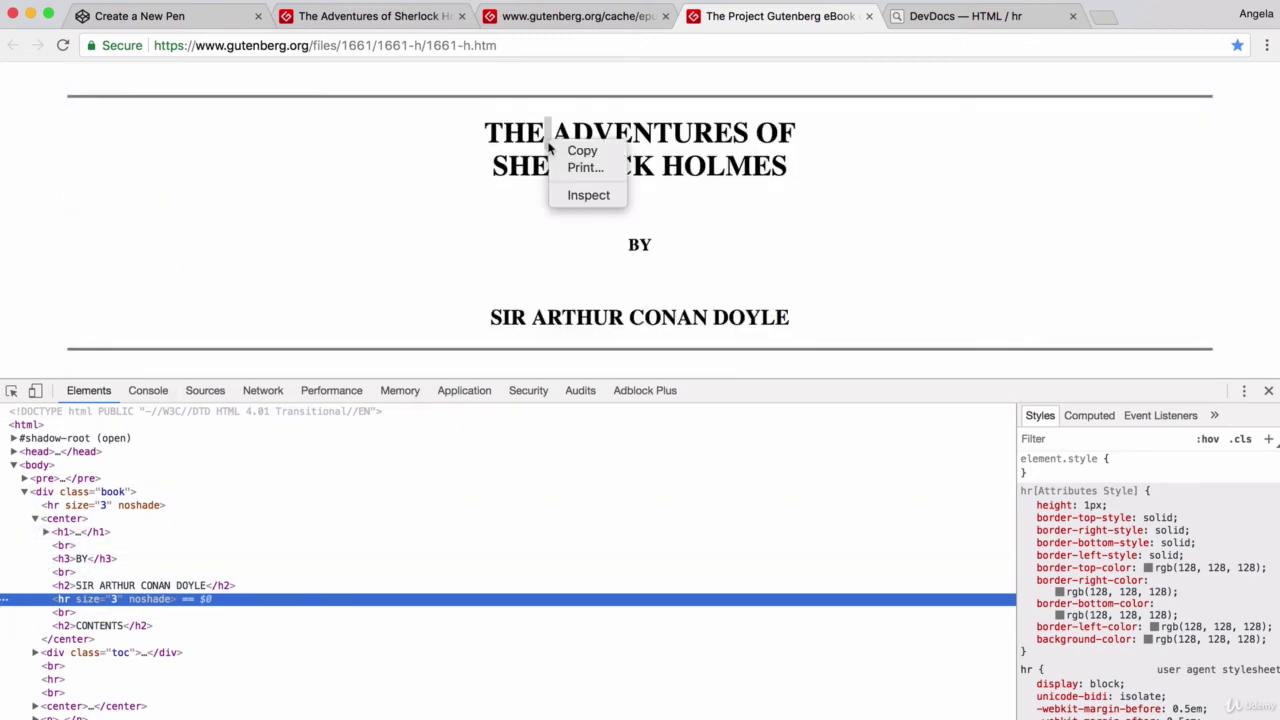
{"action": "left_click", "coordinate": [469, 216]}
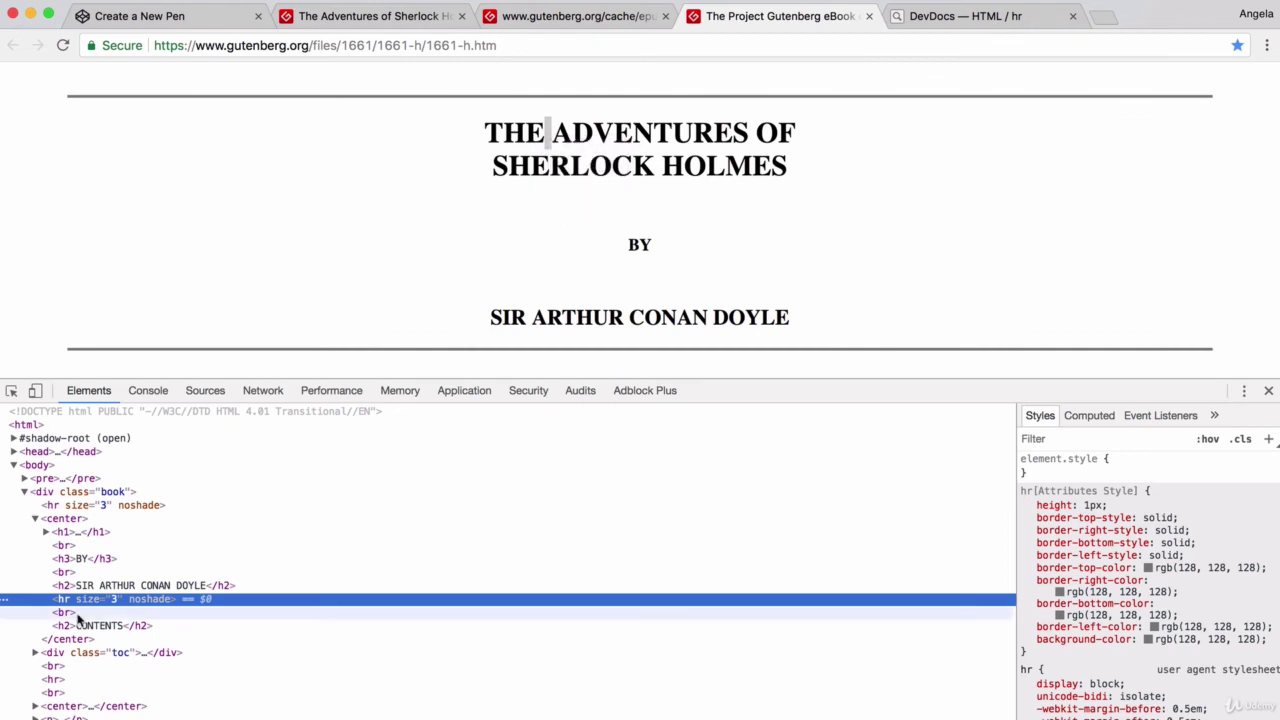
{"action": "scroll", "coordinate": [99, 583], "scroll_direction": "down", "scroll_amount": 2}
{"action": "scroll", "coordinate": [99, 583], "scroll_direction": "down", "scroll_amount": 1}
{"action": "scroll", "coordinate": [99, 583], "scroll_direction": "down", "scroll_amount": 2}
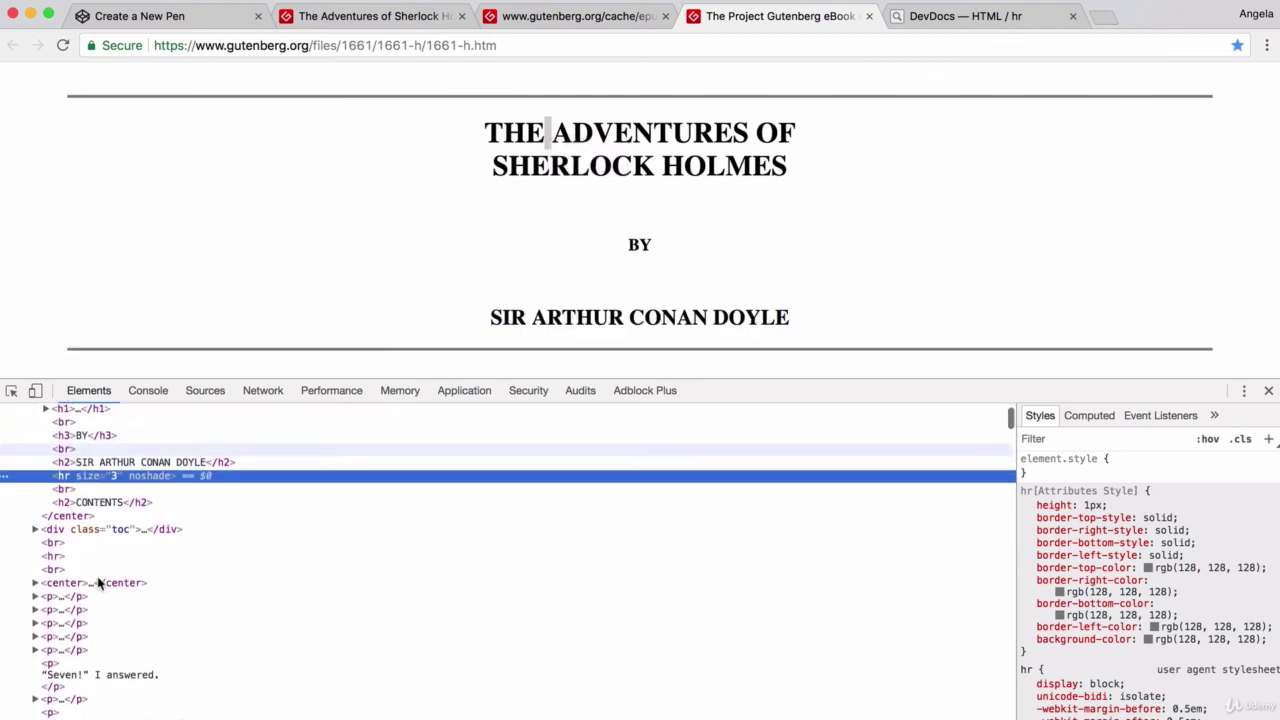
{"action": "scroll", "coordinate": [97, 580], "scroll_direction": "down", "scroll_amount": 1}
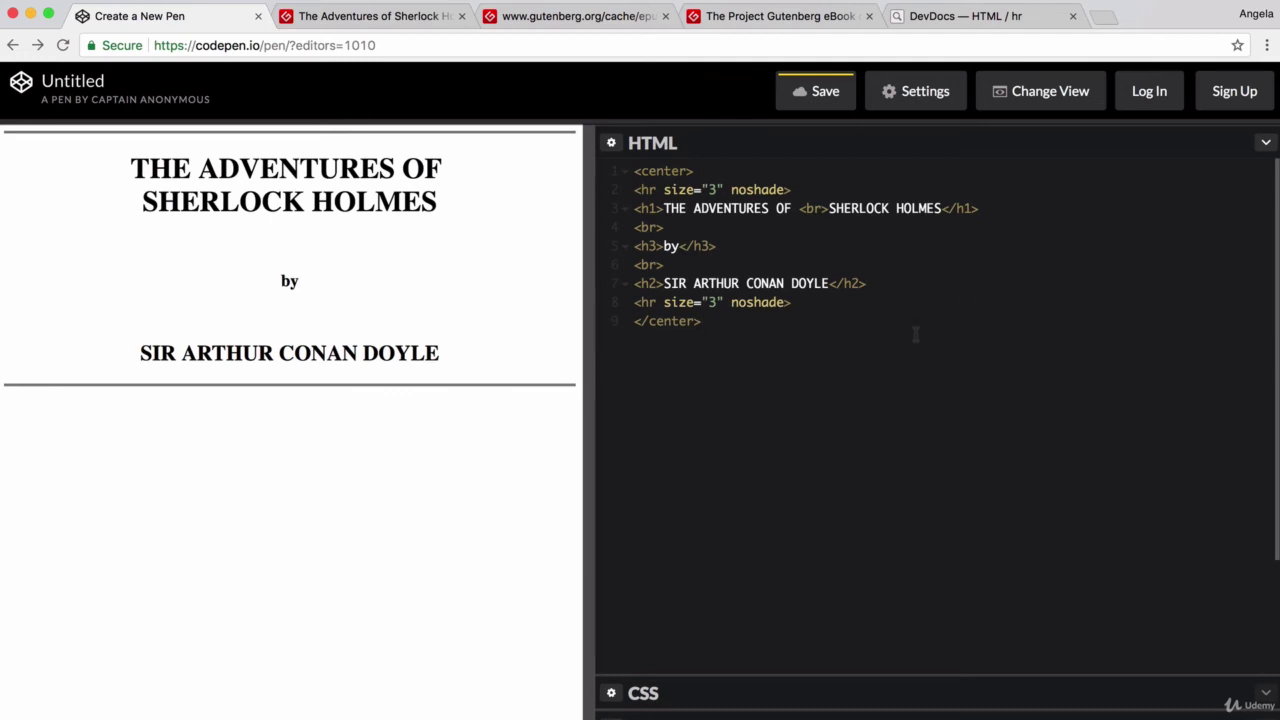
Select all the Sherlock Holmes title-page HTML in the editor and delete it
{"action": "left_click_drag", "start_coordinate": [737, 357], "coordinate": [636, 150]}
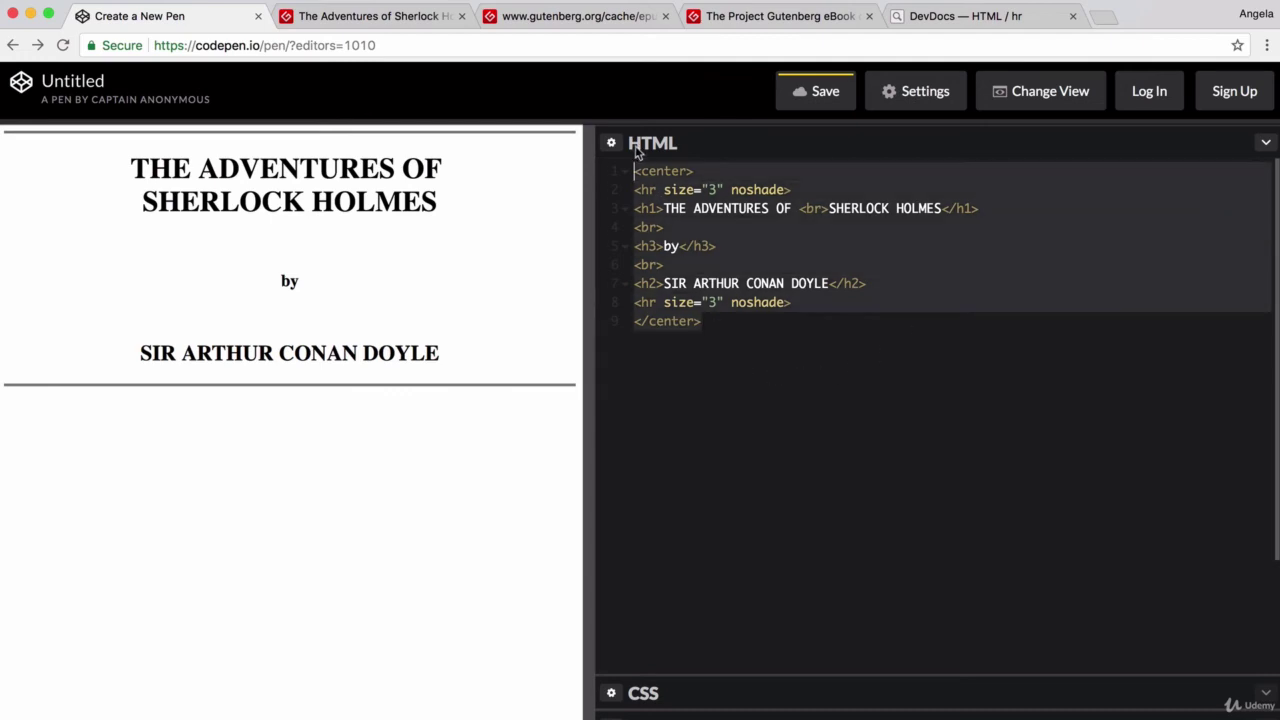
{"action": "key", "text": "Right"}
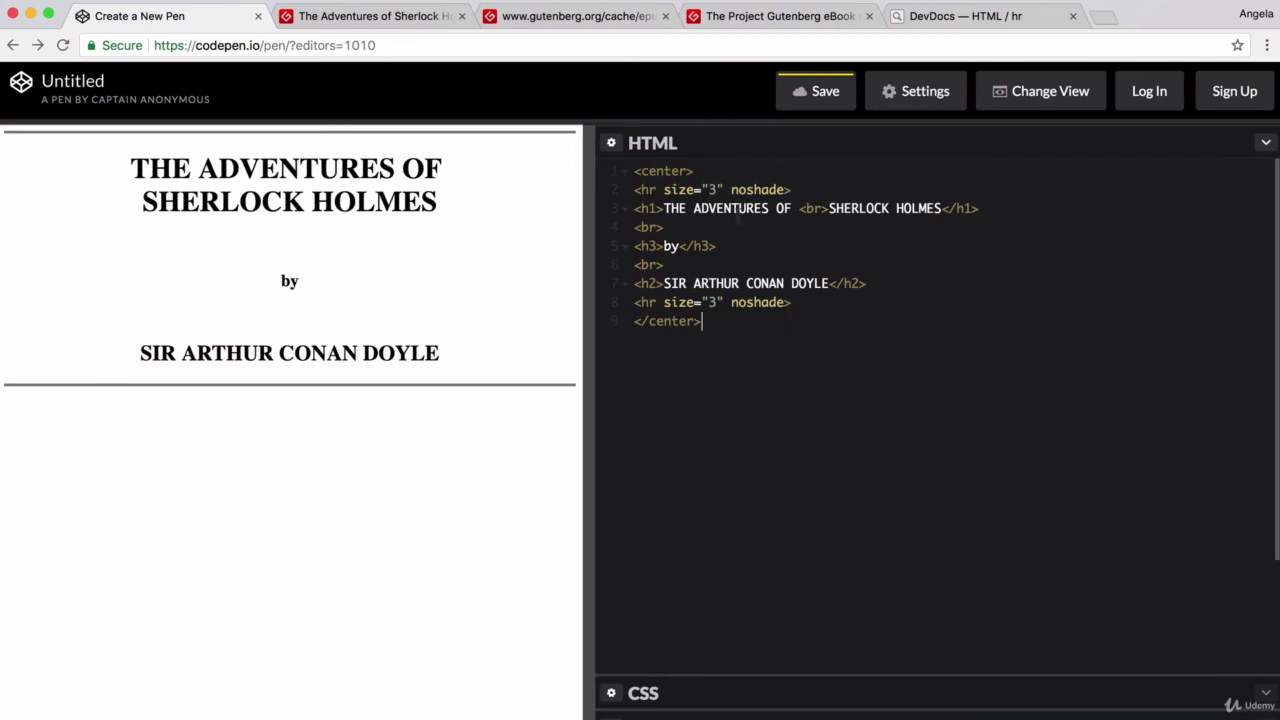
{"action": "left_click_drag", "start_coordinate": [740, 348], "coordinate": [565, 97]}
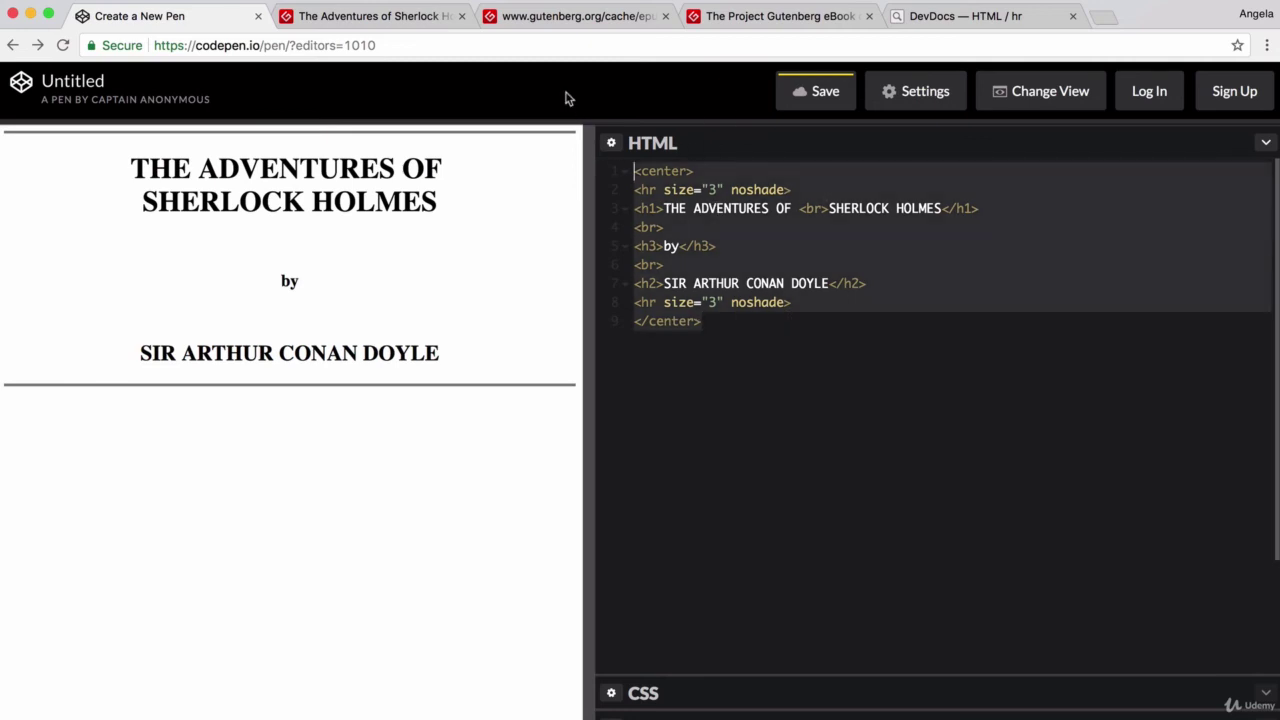
{"action": "key", "text": "BackSpace"}
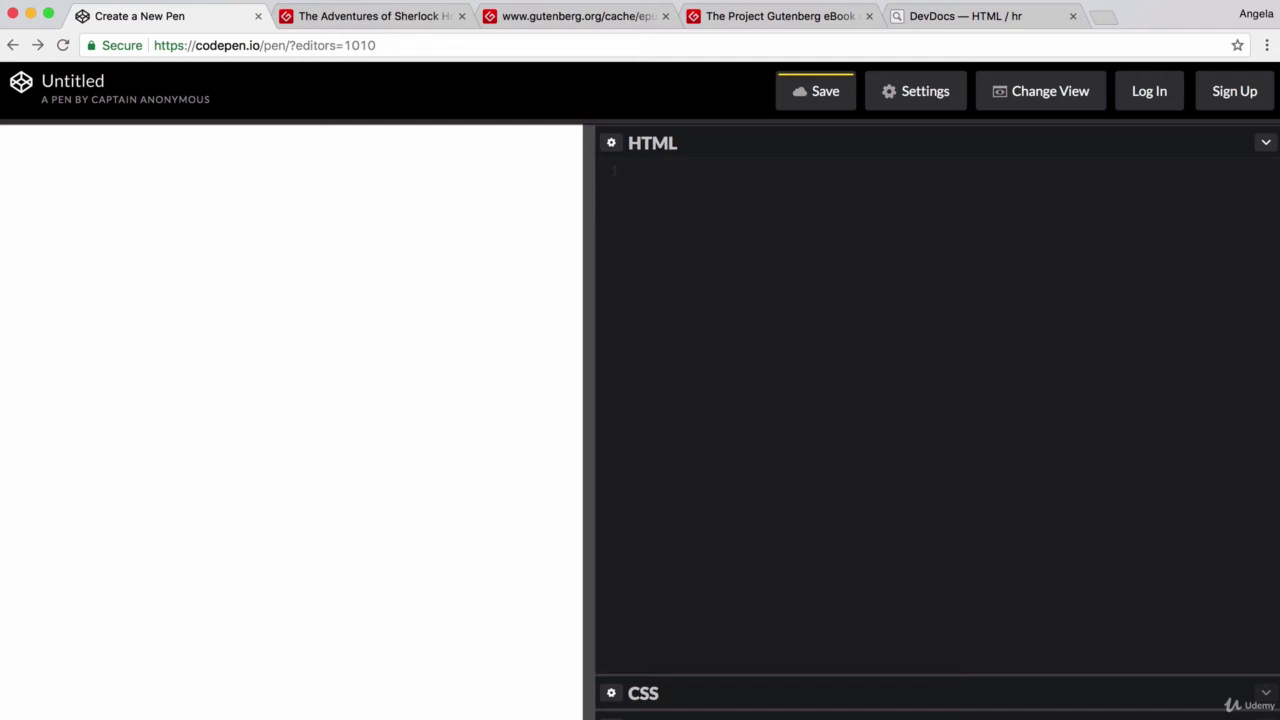
Type the heading <h1>This is a level 1 heading created using the h1 tag</h1> in the HTML panel
{"action": "type", "text": "<h1>"}
{"action": "type", "text": "This is a "}
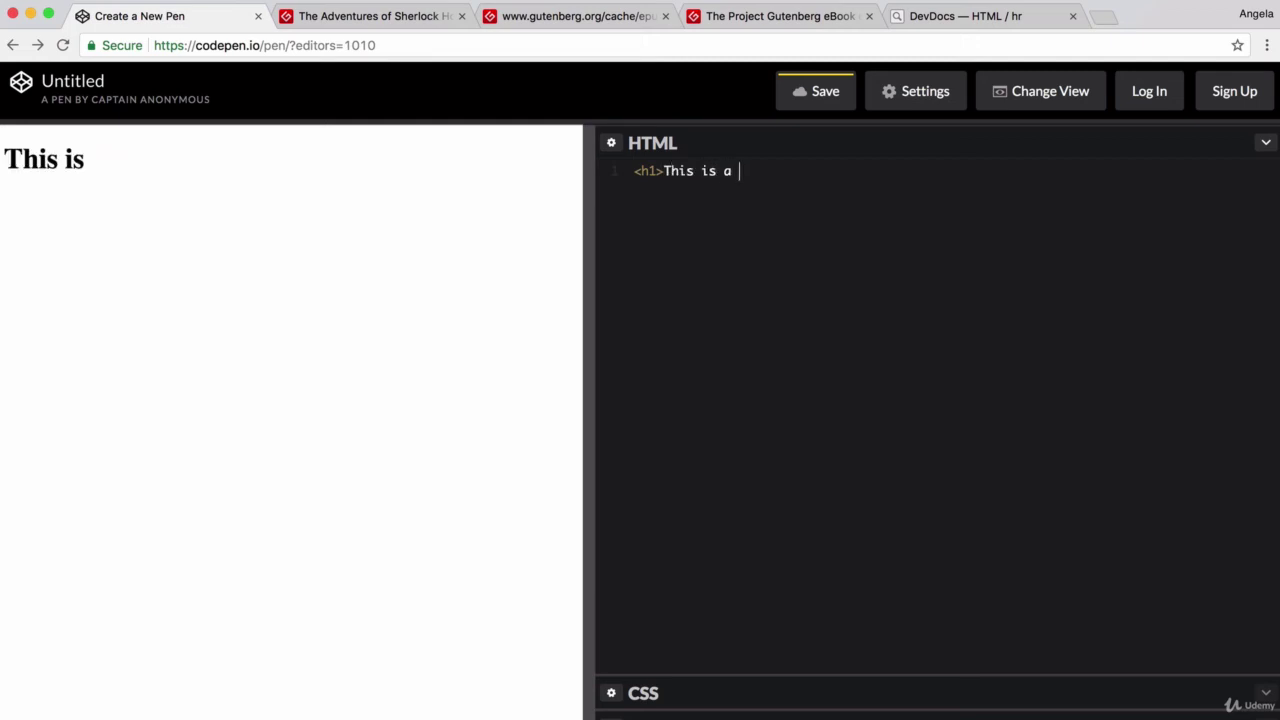
{"action": "type", "text": "level "}
{"action": "type", "text": "1 heading created "}
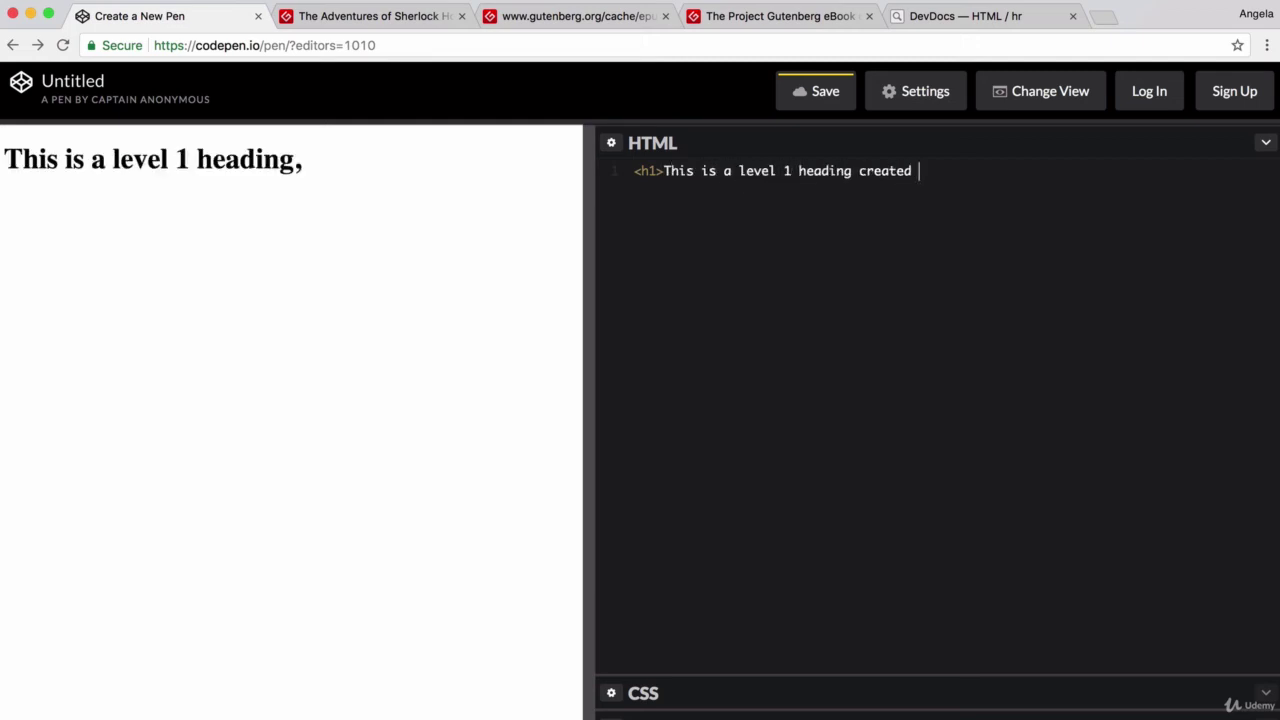
{"action": "type", "text": "using the h"}
{"action": "type", "text": "1 tag</"}
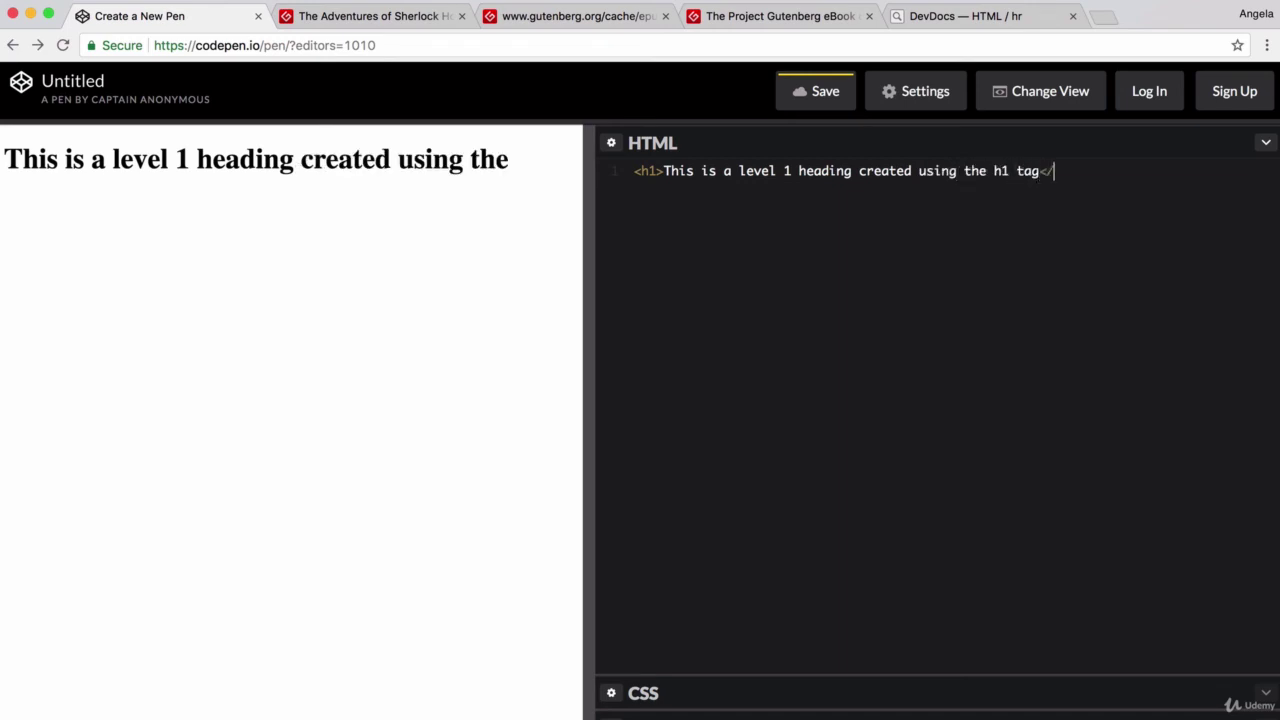
{"action": "type", "text": "h1>"}
Copy the six-level 'All headings' example code from DevDocs' heading elements page
{"action": "key", "text": "ctrl+shift+Tab"}
{"action": "scroll", "coordinate": [206, 477], "scroll_direction": "down", "scroll_amount": 10}
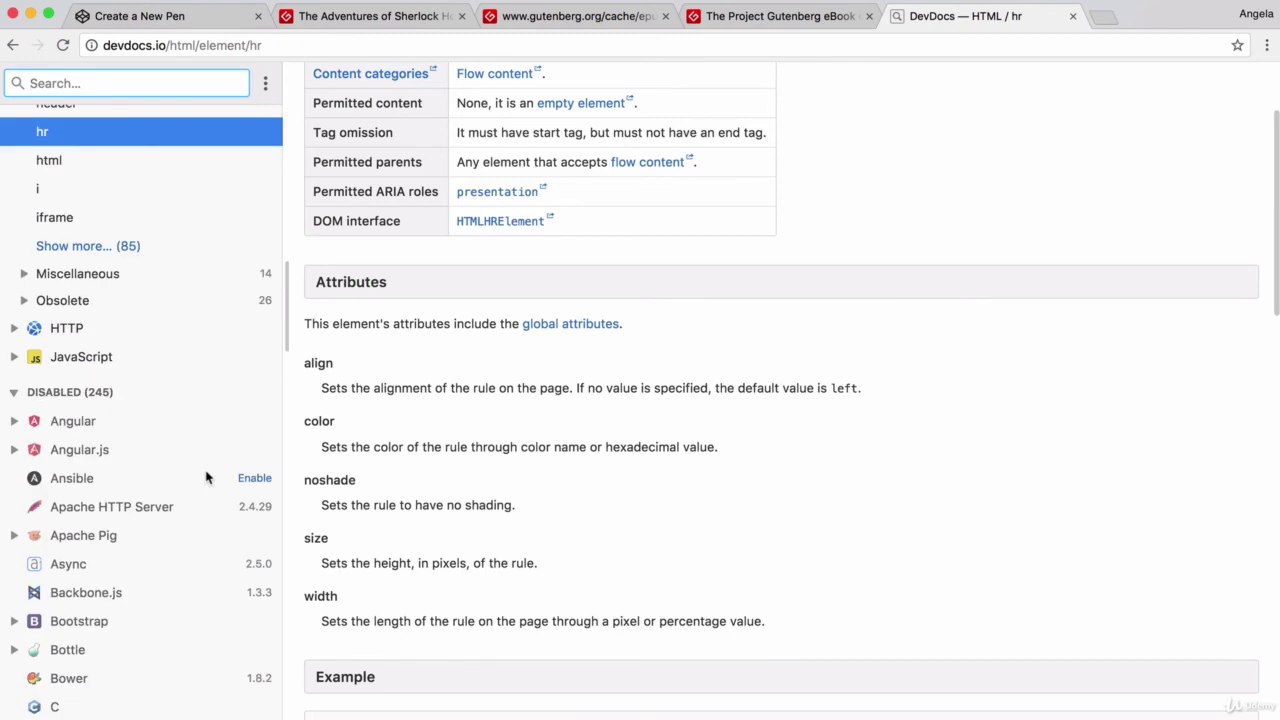
{"action": "scroll", "coordinate": [206, 477], "scroll_direction": "up", "scroll_amount": 5}
{"action": "left_click", "coordinate": [69, 208]}
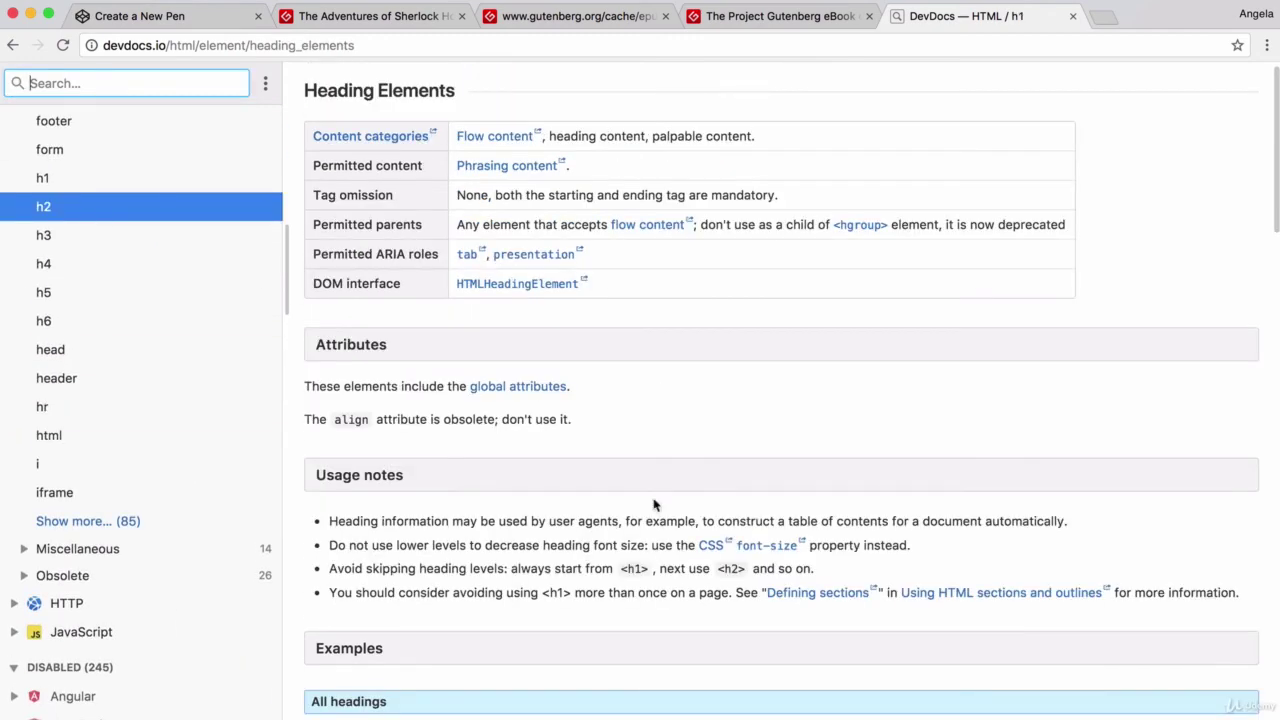
{"action": "scroll", "coordinate": [660, 505], "scroll_direction": "down", "scroll_amount": 15}
{"action": "scroll", "coordinate": [674, 512], "scroll_direction": "up", "scroll_amount": 5}
{"action": "left_click_drag", "start_coordinate": [478, 374], "coordinate": [310, 290]}
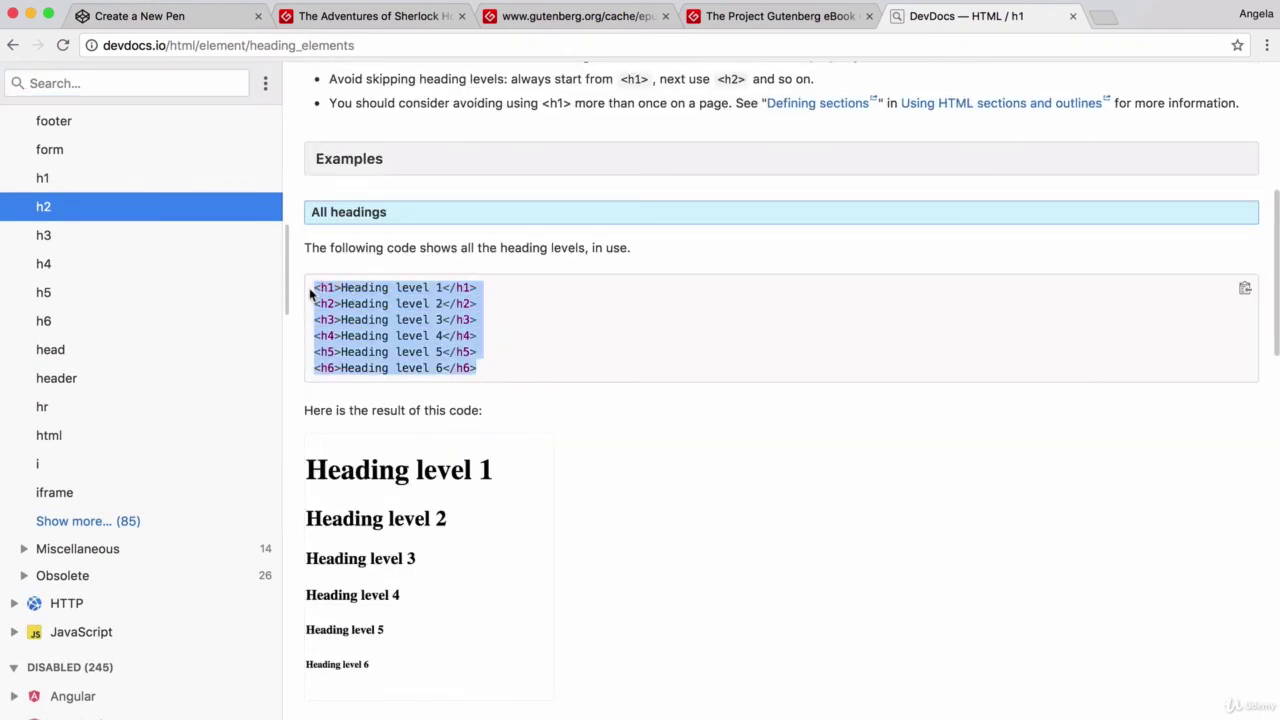
{"action": "key", "text": "ctrl+c"}
Paste the h1–h6 'Heading level' lines on a new line below the h1
{"action": "left_click", "coordinate": [164, 16]}
{"action": "key", "text": "Return"}
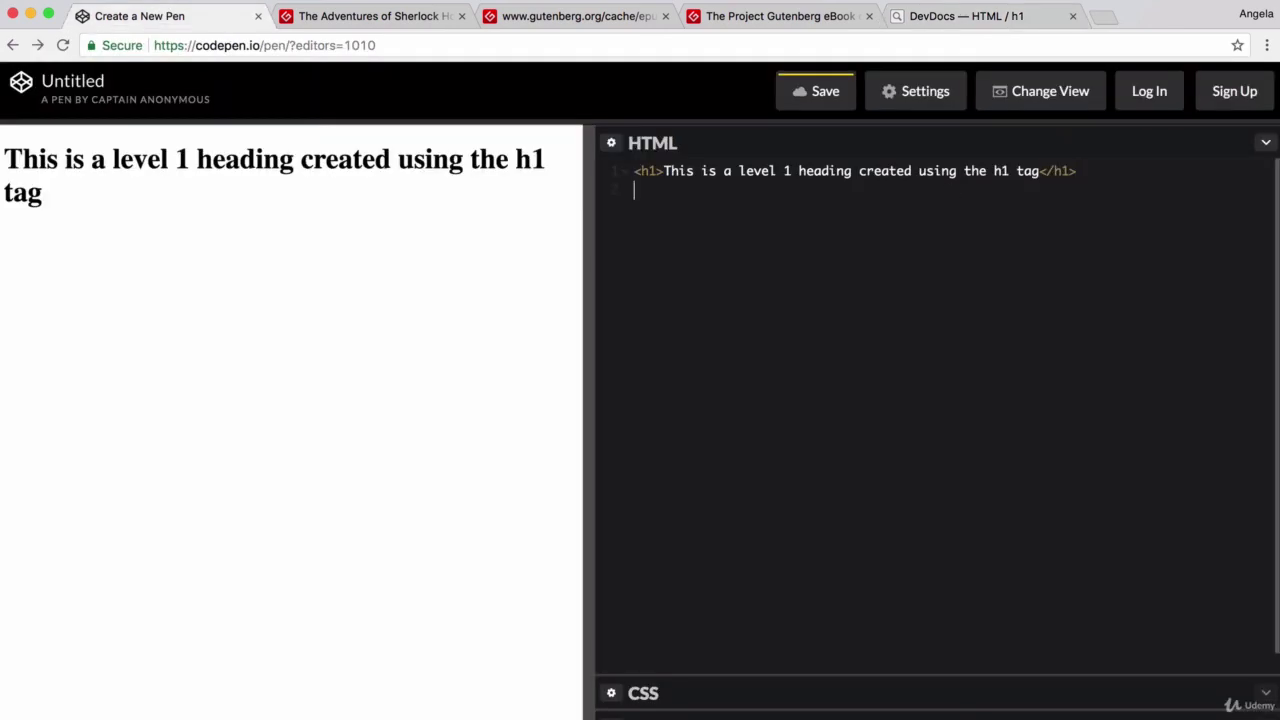
{"action": "key", "text": "ctrl+v"}
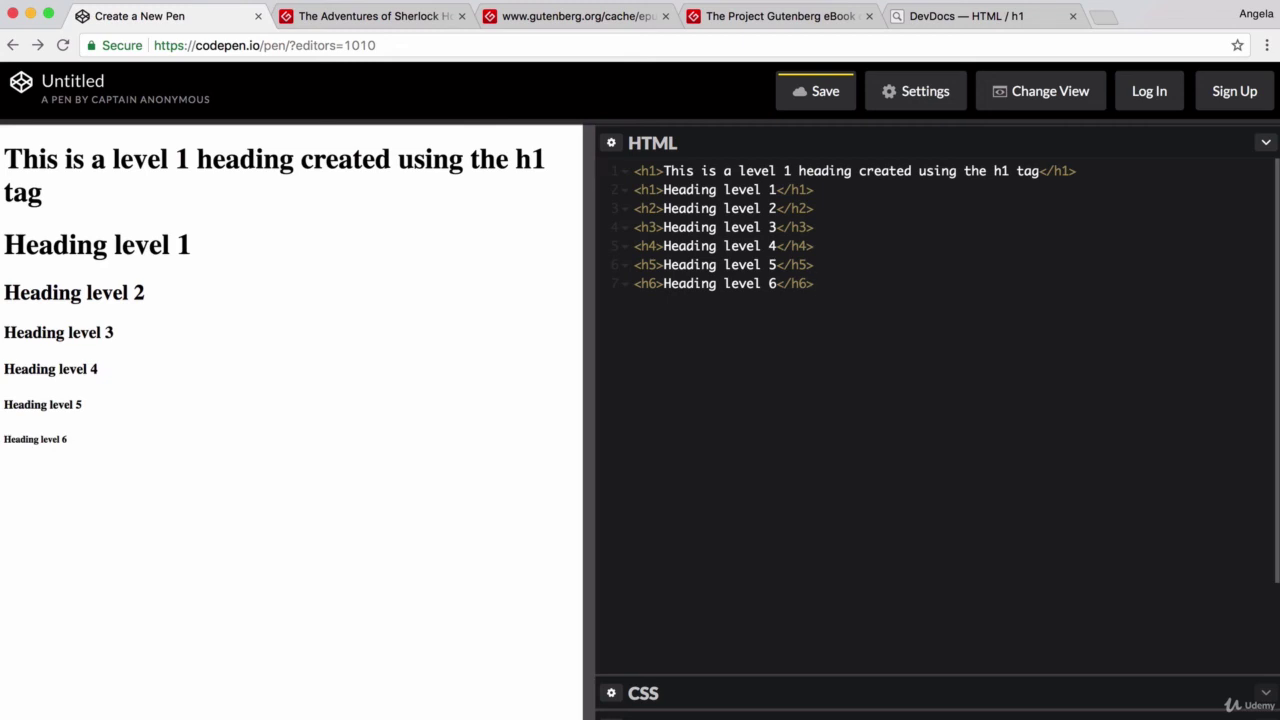
{"action": "left_click", "coordinate": [664, 189]}
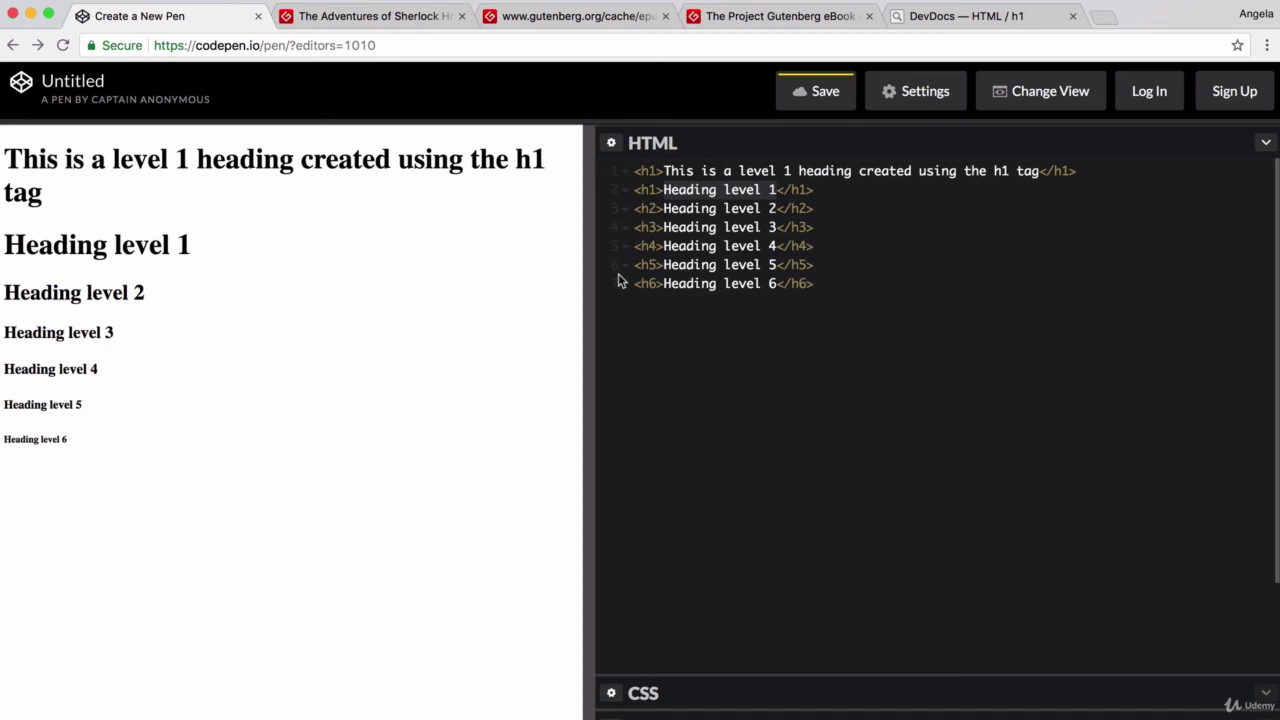
{"action": "key", "text": "shift+alt+Right"}
{"action": "key", "text": "shift+alt+Right"}
{"action": "key", "text": "shift+alt+Right"}
{"action": "left_click", "coordinate": [819, 186]}
{"action": "mouse_move", "coordinate": [830, 186]}
{"action": "left_mouse_down"}
{"action": "mouse_move", "coordinate": [853, 245]}
{"action": "mouse_move", "coordinate": [596, 200]}
{"action": "left_mouse_up"}
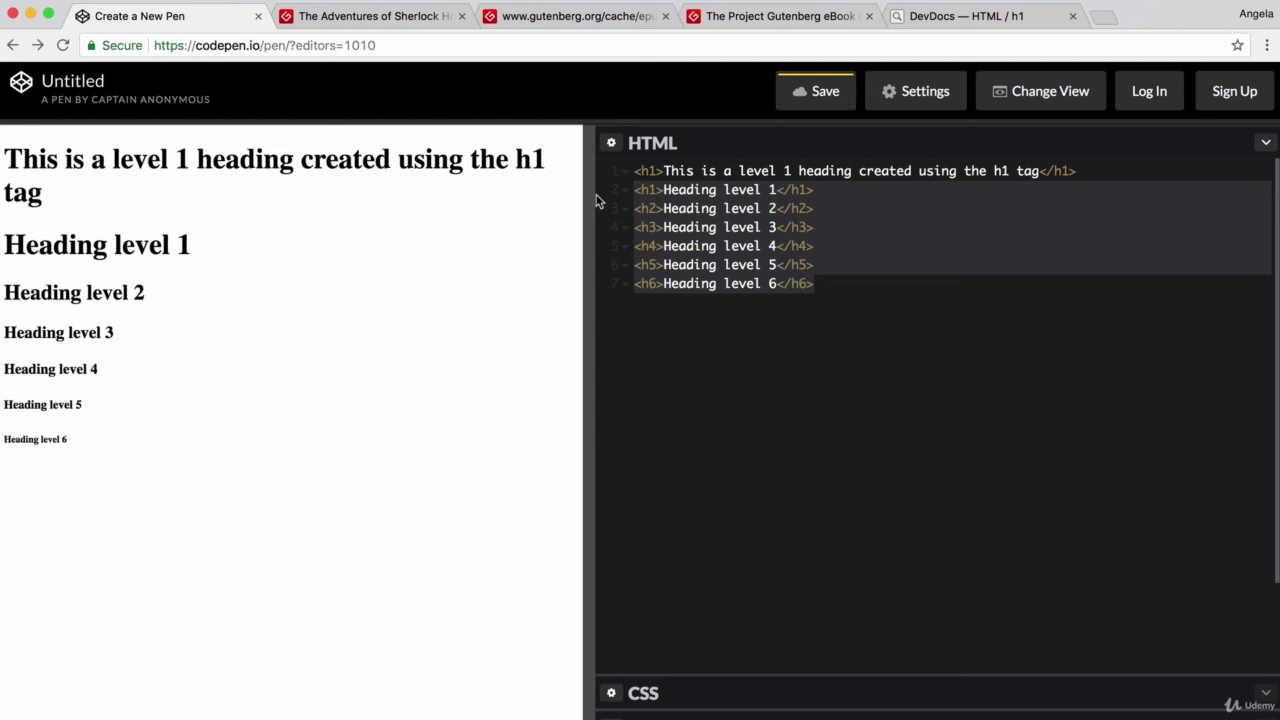
Add a <br> tag on a new line after the h6 heading
{"action": "left_click", "coordinate": [870, 243]}
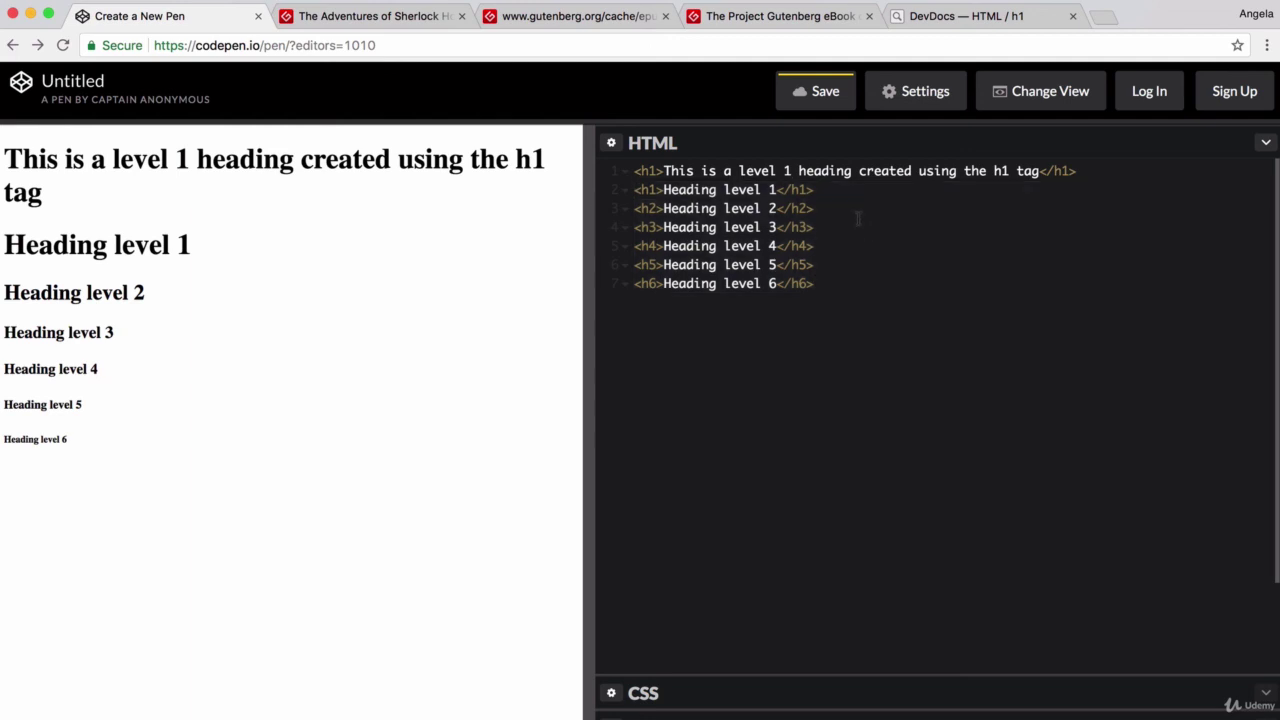
{"action": "left_click", "coordinate": [828, 268]}
{"action": "key", "text": "Down"}
{"action": "key", "text": "Return"}
{"action": "key", "text": "Return"}
{"action": "type", "text": "<br>"}
Insert an HTML comment <!-- --> holding filler text on the line above the <br>
{"action": "left_click_drag", "start_coordinate": [636, 171], "coordinate": [1113, 177]}
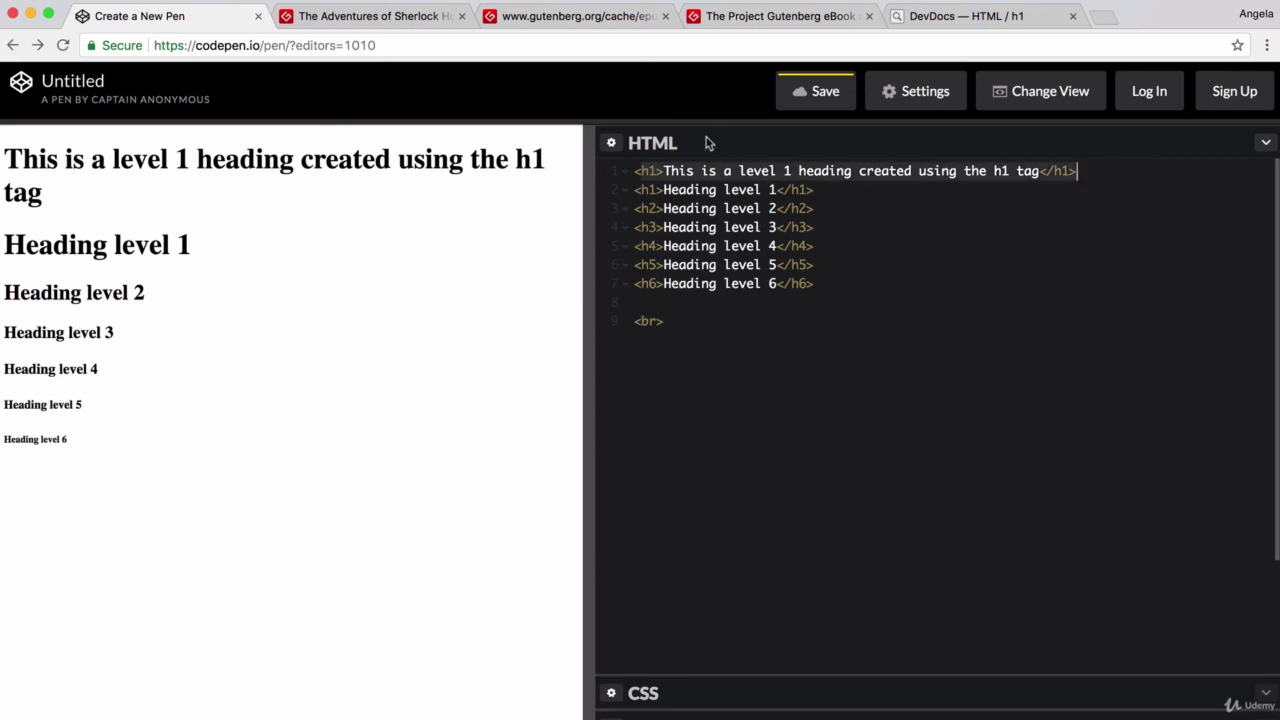
{"action": "left_click", "coordinate": [658, 302]}
{"action": "key", "text": "Return"}
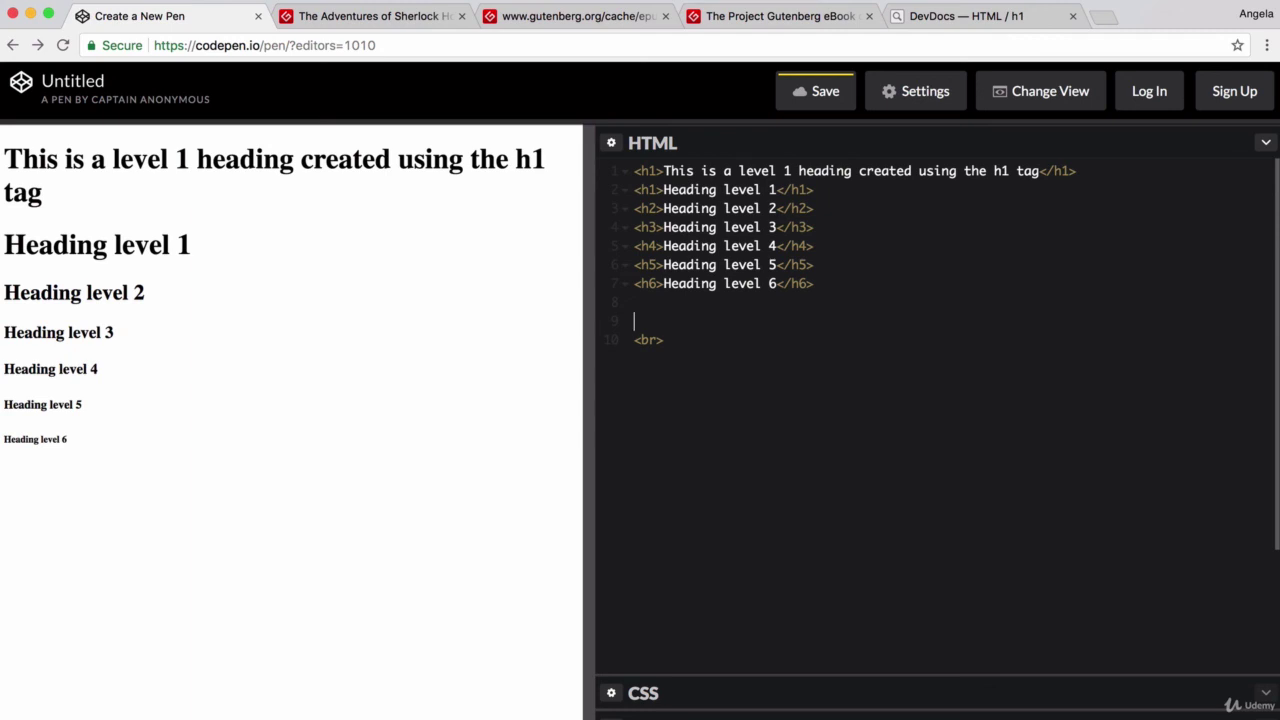
{"action": "type", "text": "<"}
{"action": "type", "text": "!"}
{"action": "type", "text": "--"}
{"action": "type", "text": ">"}
{"action": "type", "text": "ksjd fklsjd fslkdjf klsdjf lksdjf lksd jfsldkf"}
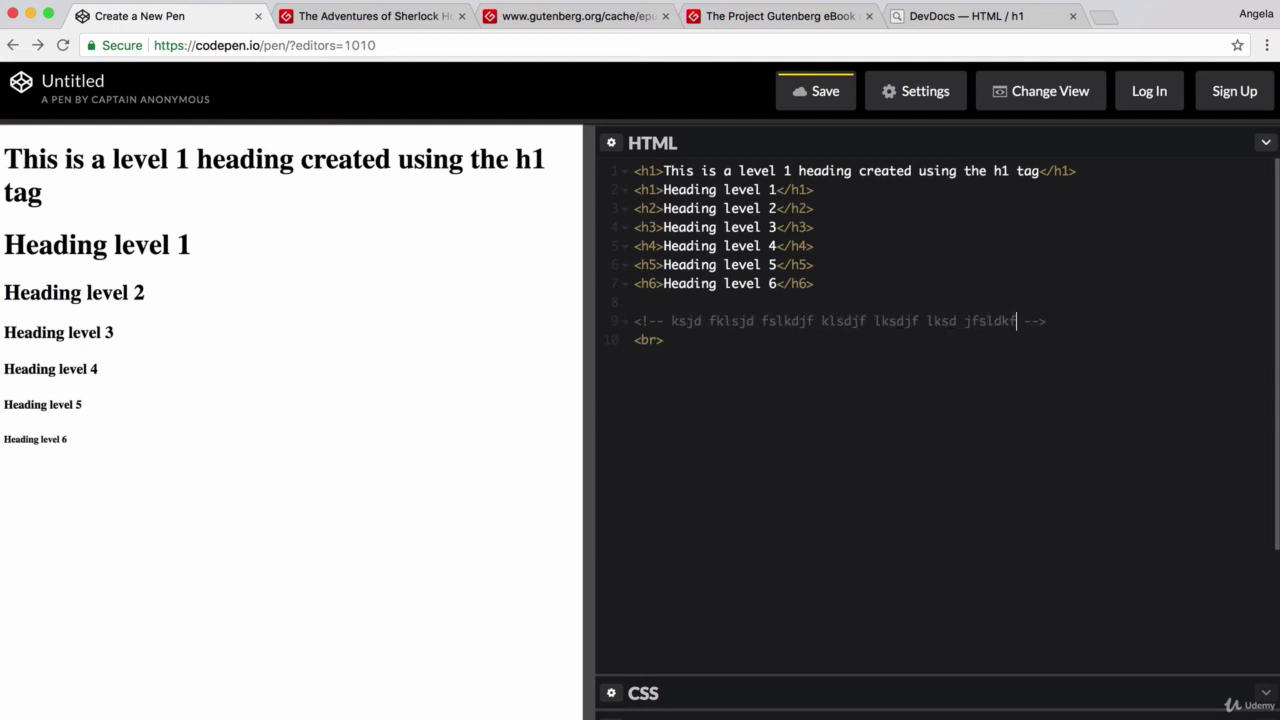
Replace the comment's placeholder text with 'Self-closing tags'
{"action": "left_click_drag", "start_coordinate": [1046, 321], "coordinate": [641, 321]}
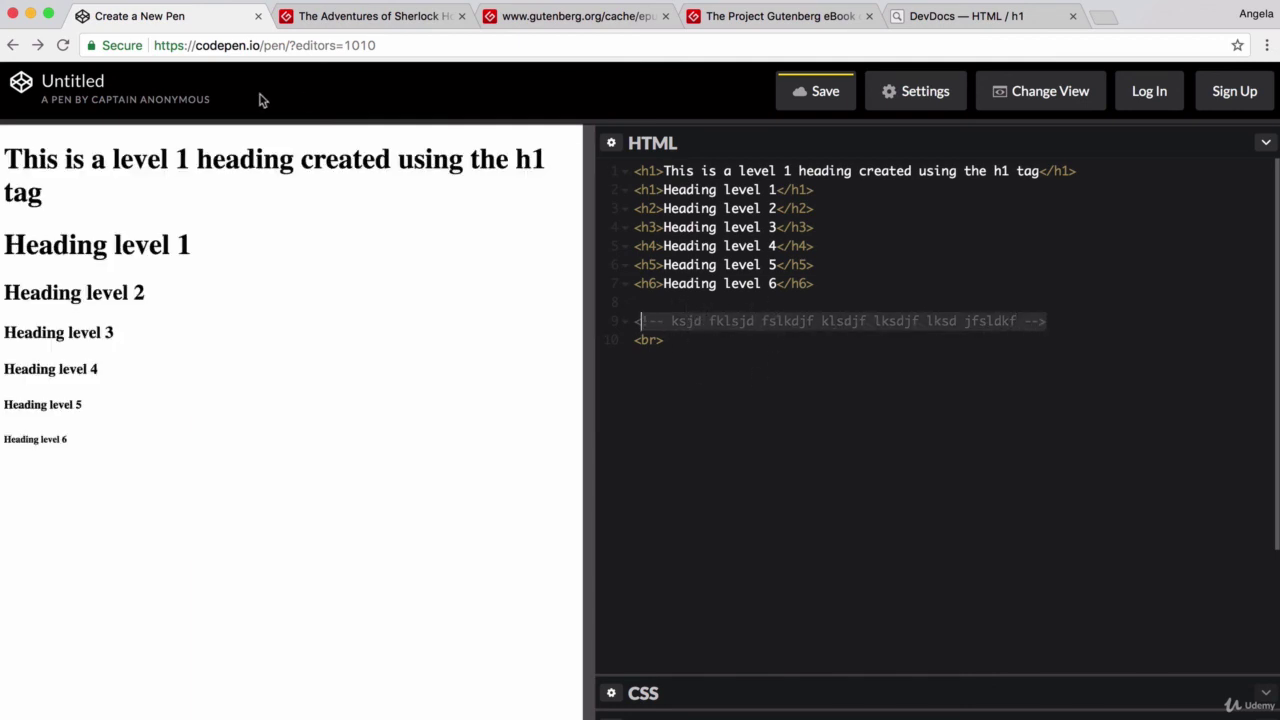
{"action": "left_click", "coordinate": [763, 321]}
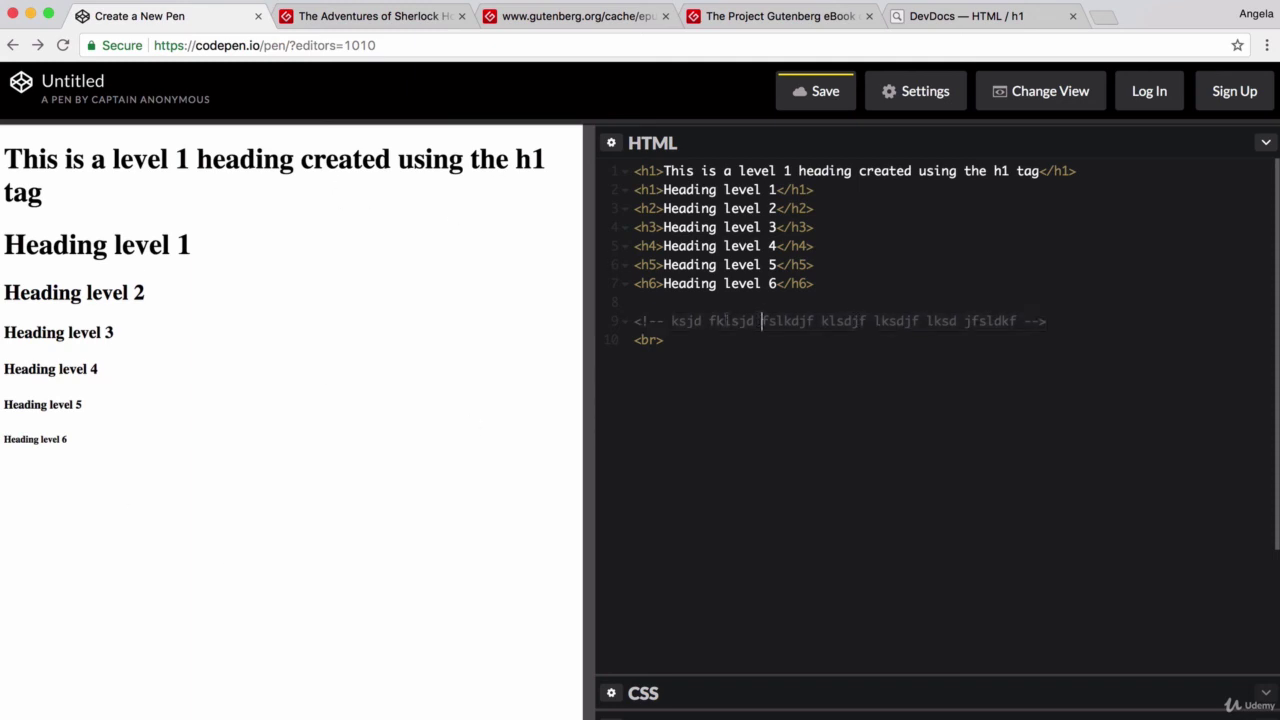
{"action": "left_click_drag", "start_coordinate": [670, 321], "coordinate": [968, 321]}
{"action": "left_click", "coordinate": [1018, 309]}
{"action": "left_click_drag", "start_coordinate": [670, 321], "coordinate": [1024, 321]}
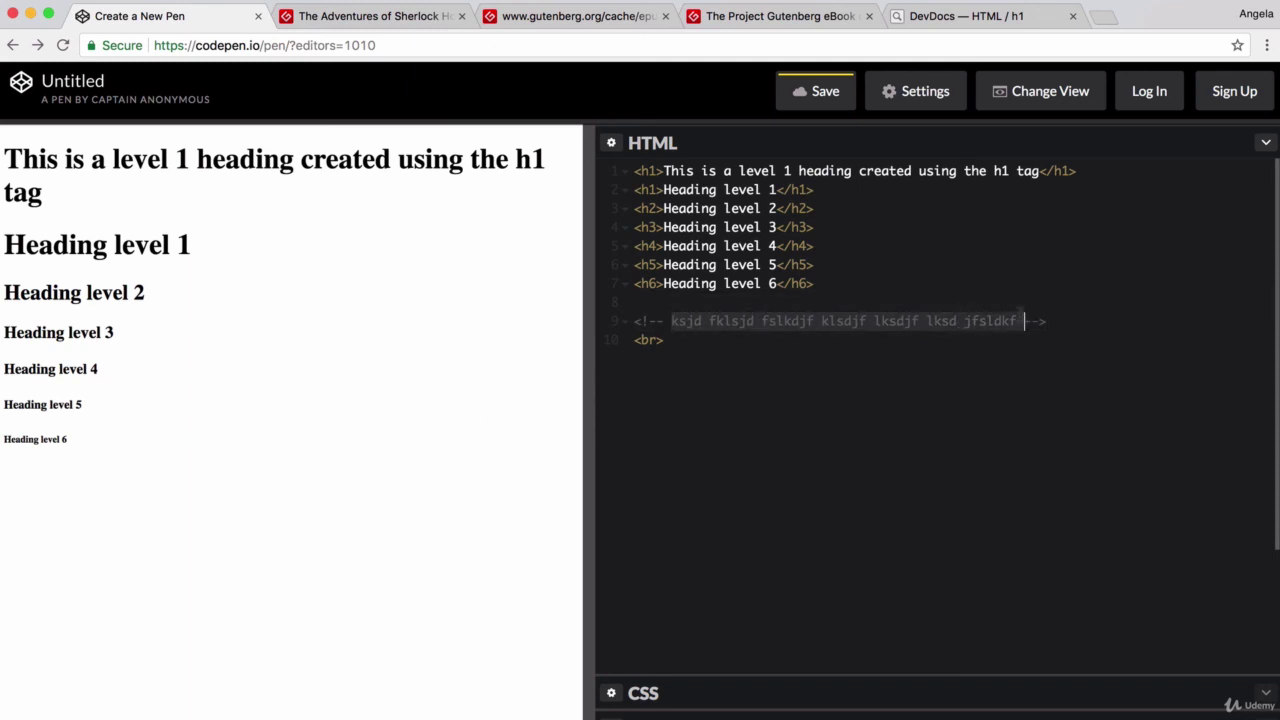
{"action": "key", "text": "BackSpace"}
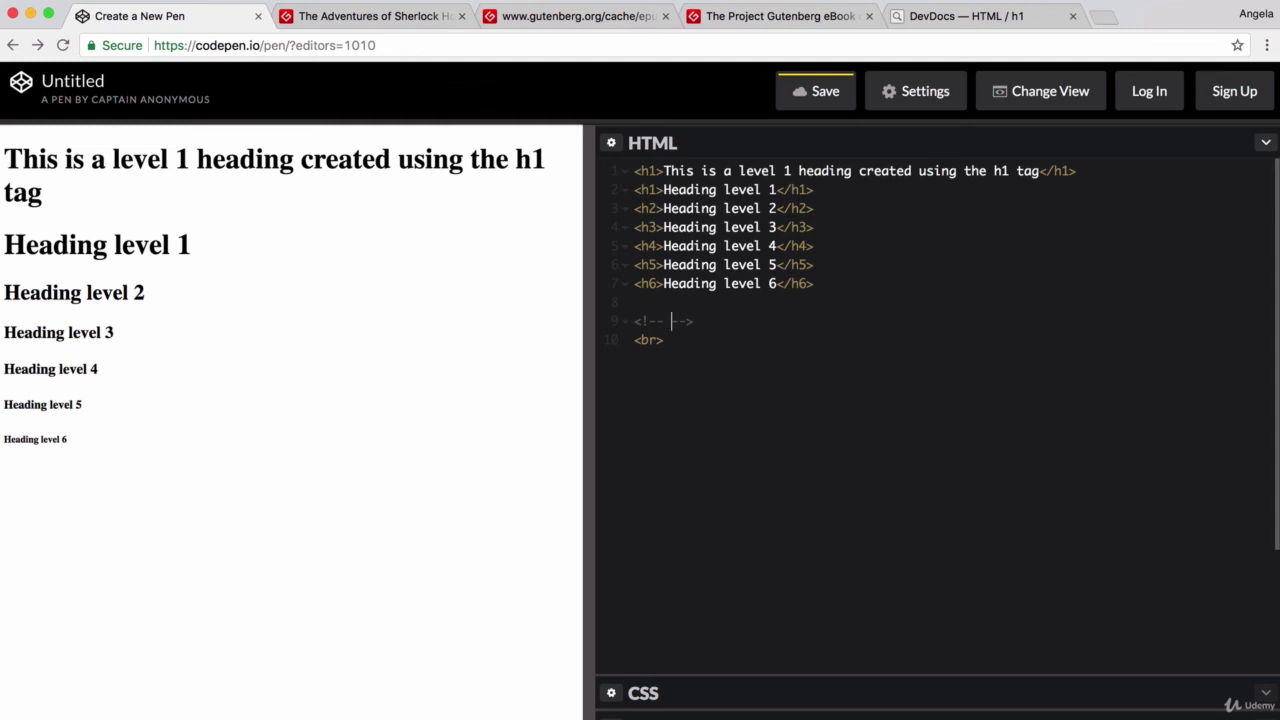
{"action": "type", "text": "Self-closing tags"}
Extend the comment onto extra lines with filler text 'ksjdkjfskdf' above the <br> line
{"action": "key", "text": "Return"}
{"action": "key", "text": "Return"}
{"action": "key", "text": "Return"}
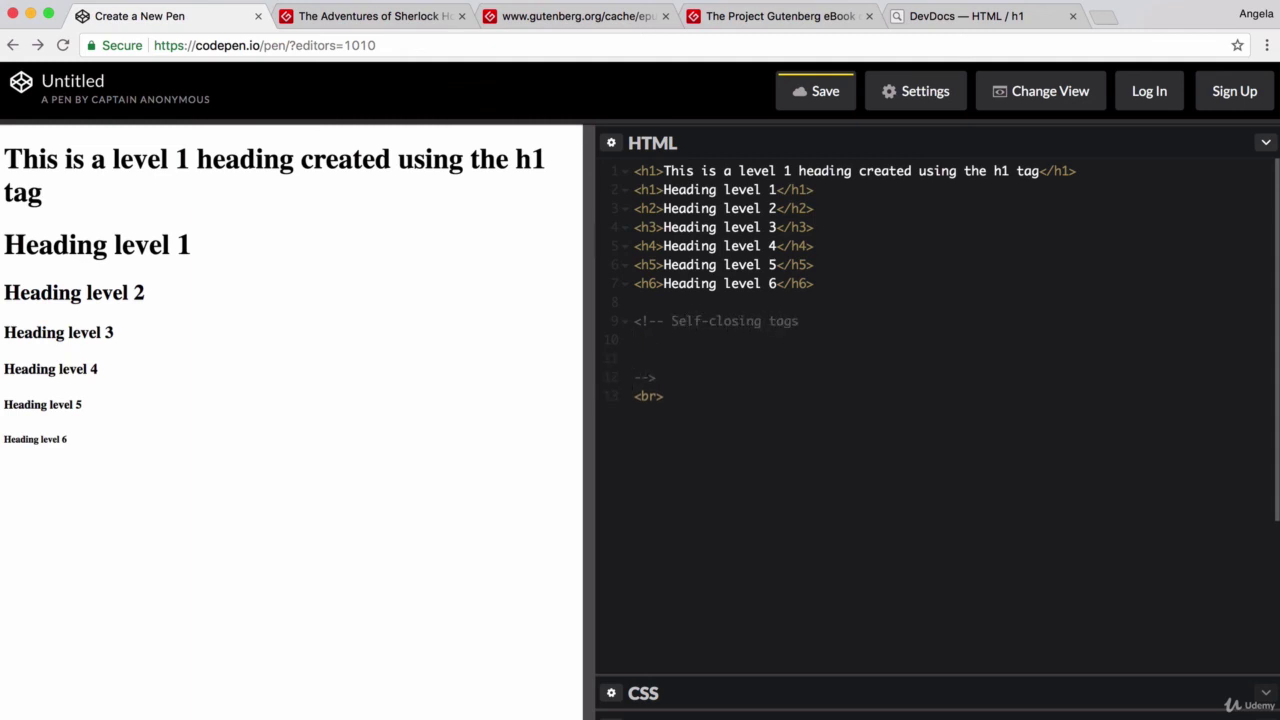
{"action": "type", "text": "ksjdkjfskdf"}
{"action": "left_click", "coordinate": [630, 386]}
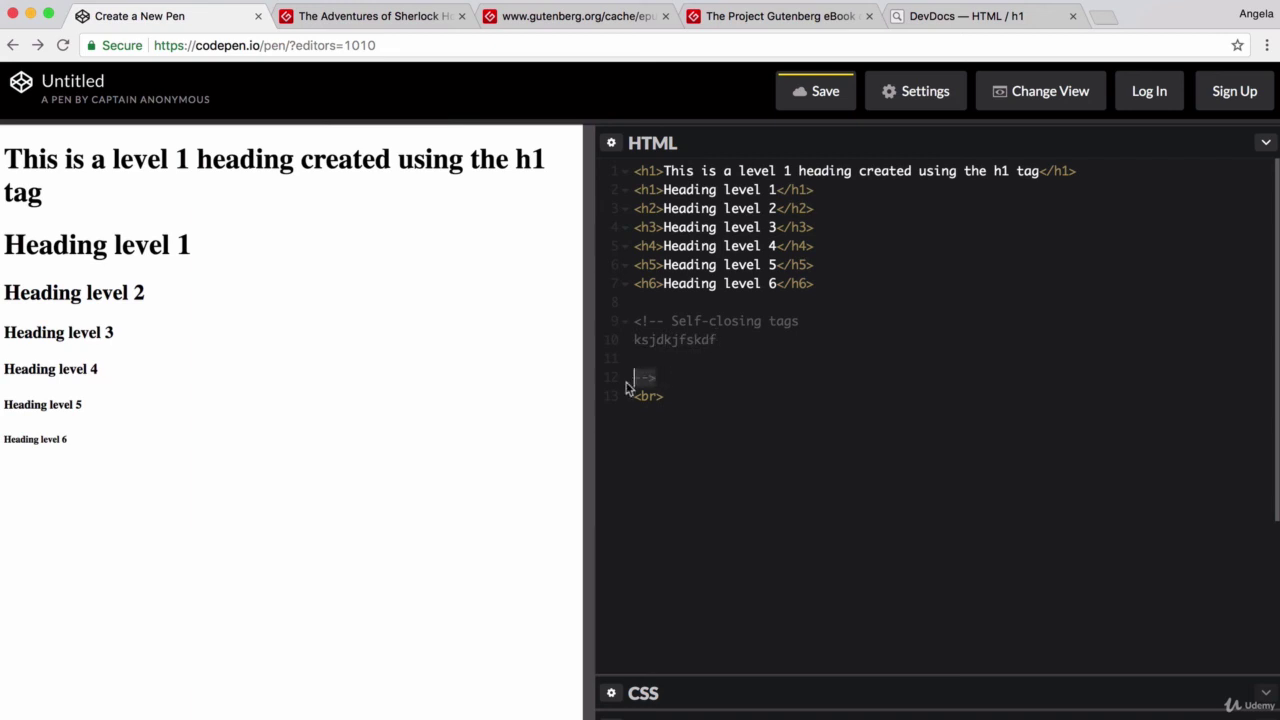
{"action": "key", "text": "Up"}
{"action": "left_click", "coordinate": [622, 401]}
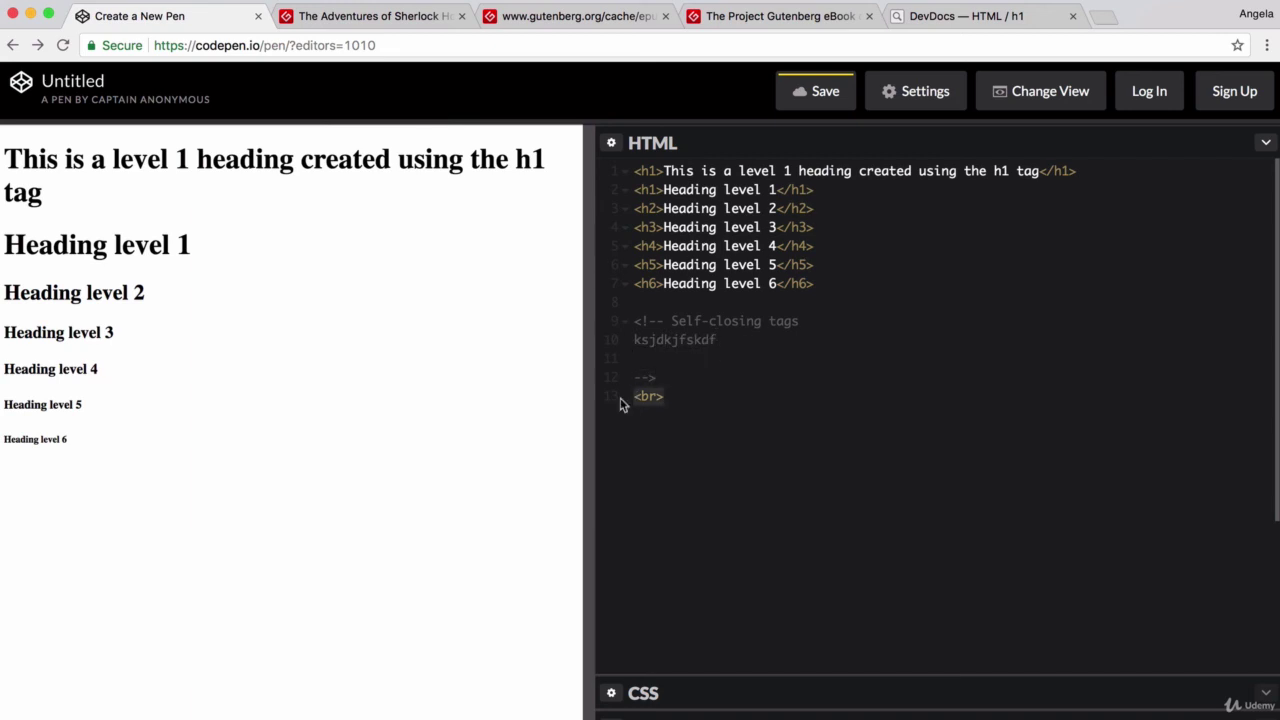